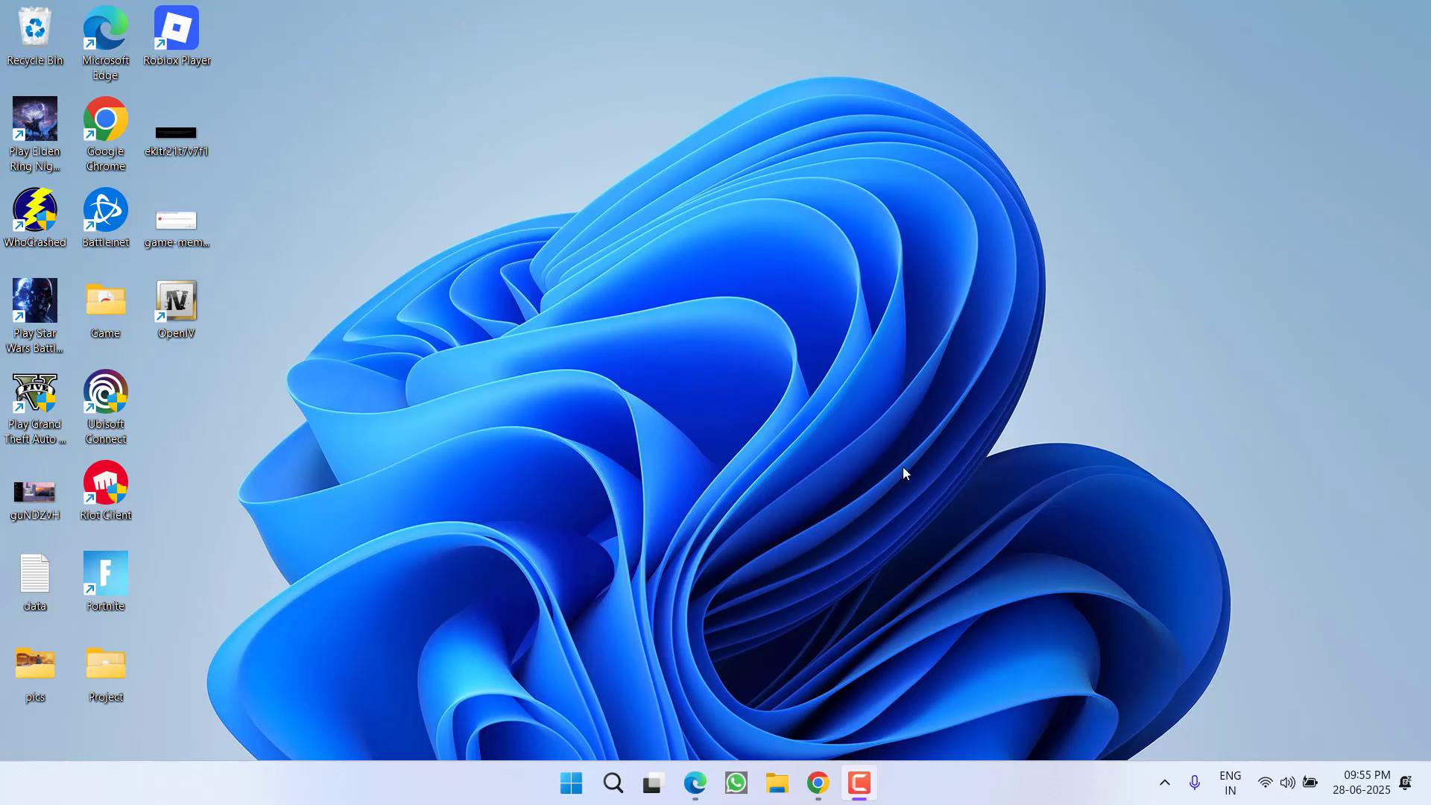
Download the Packfile Limit Adjuster zip from its GTA5-Mods.com page to the desktop.
click(823, 789)
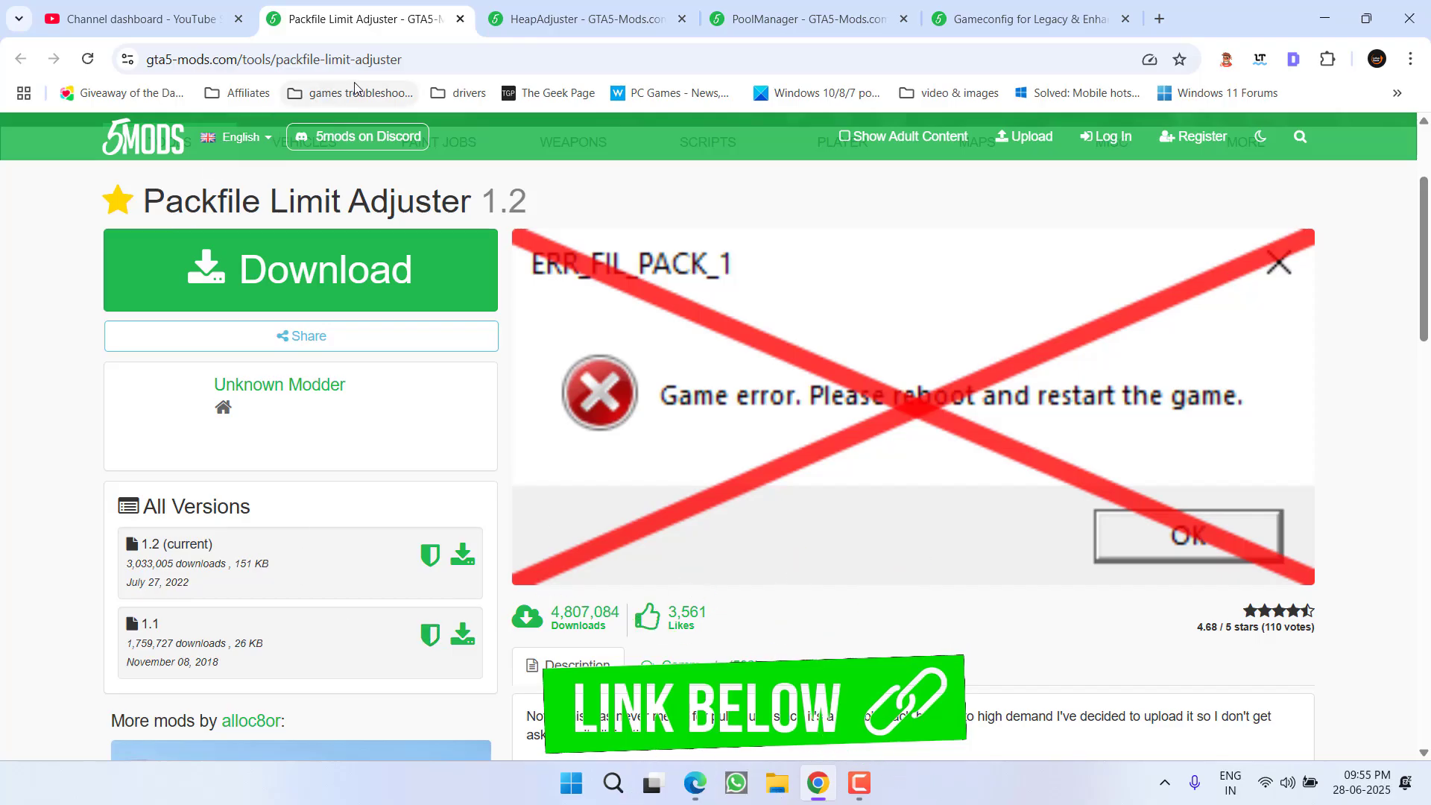
click(574, 18)
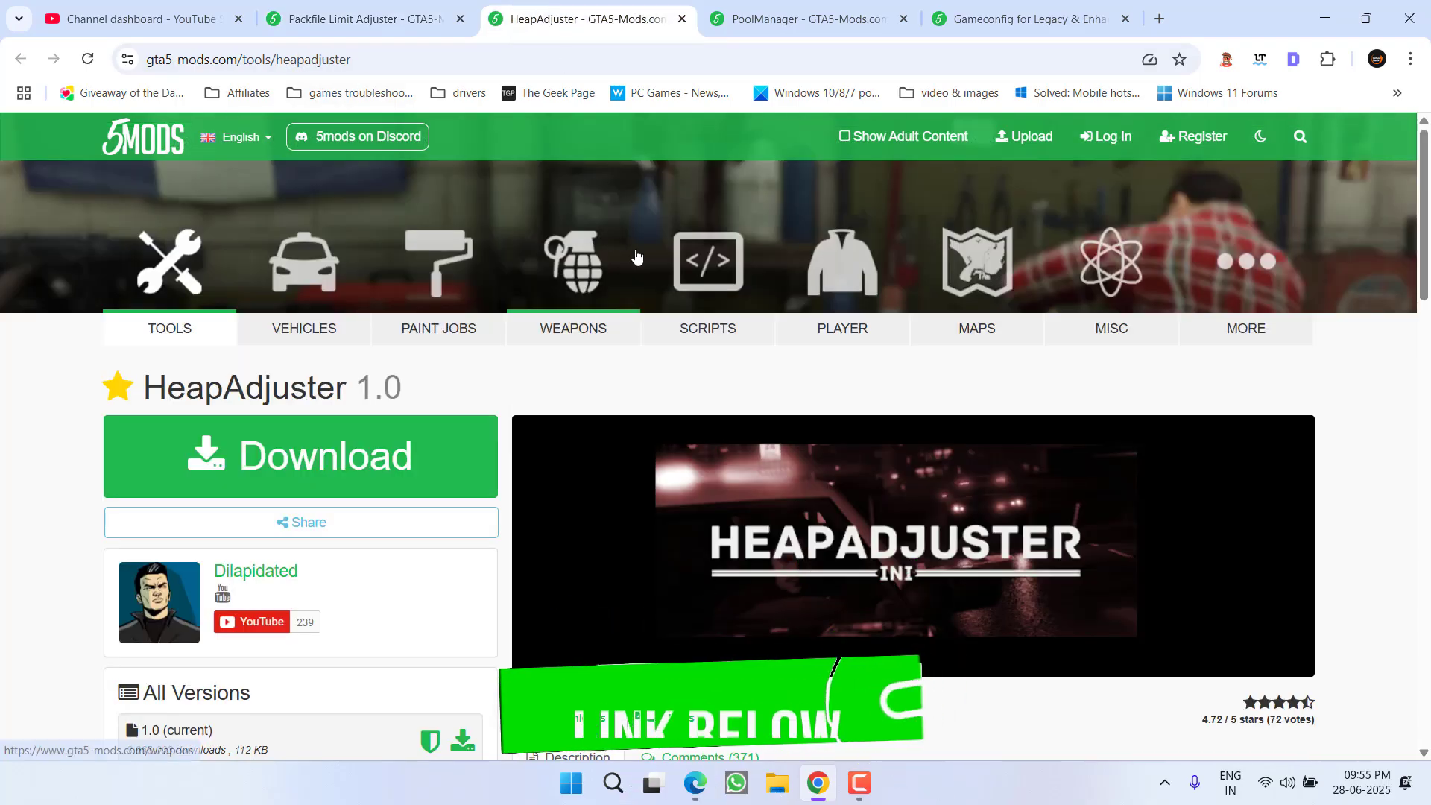
click(754, 6)
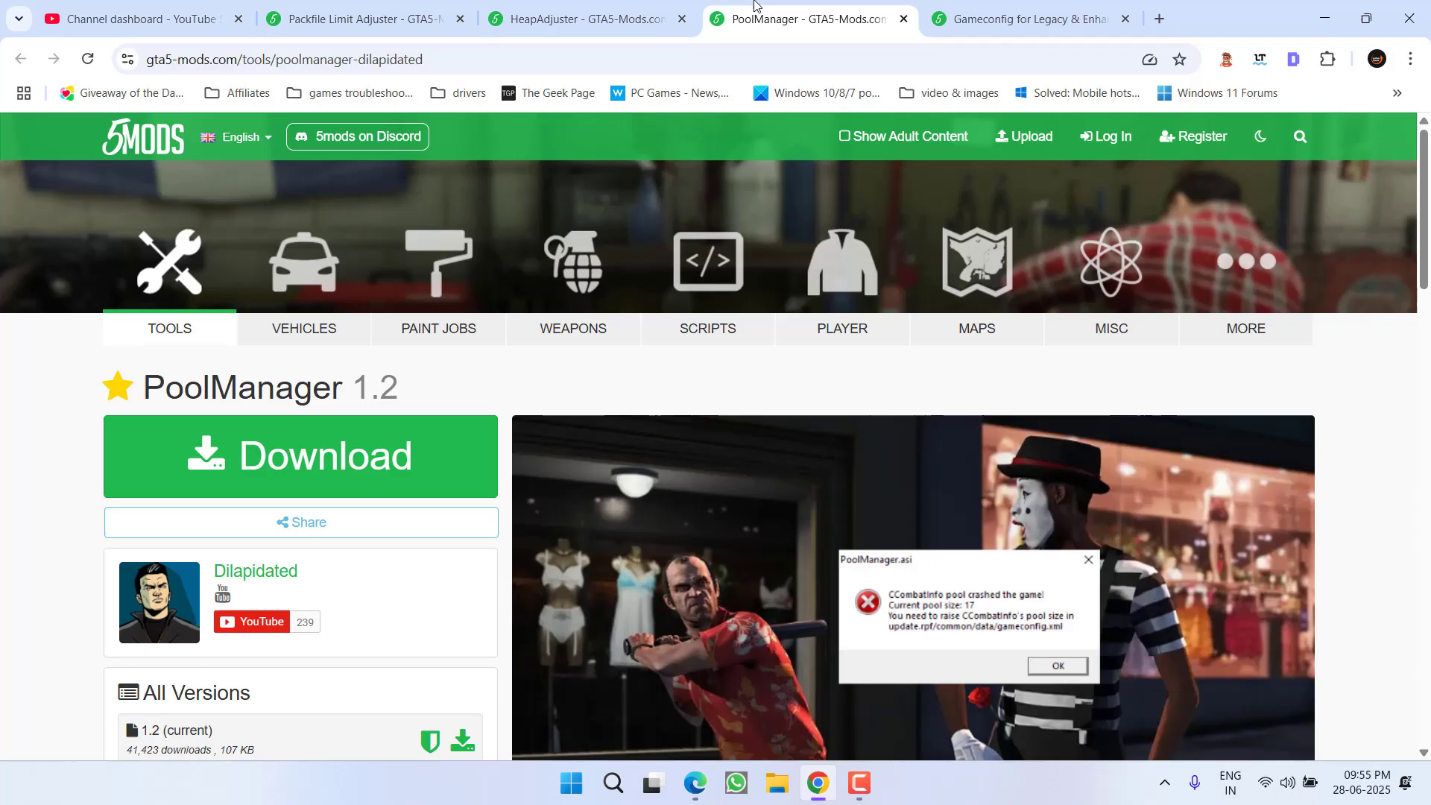
click(356, 9)
click(330, 291)
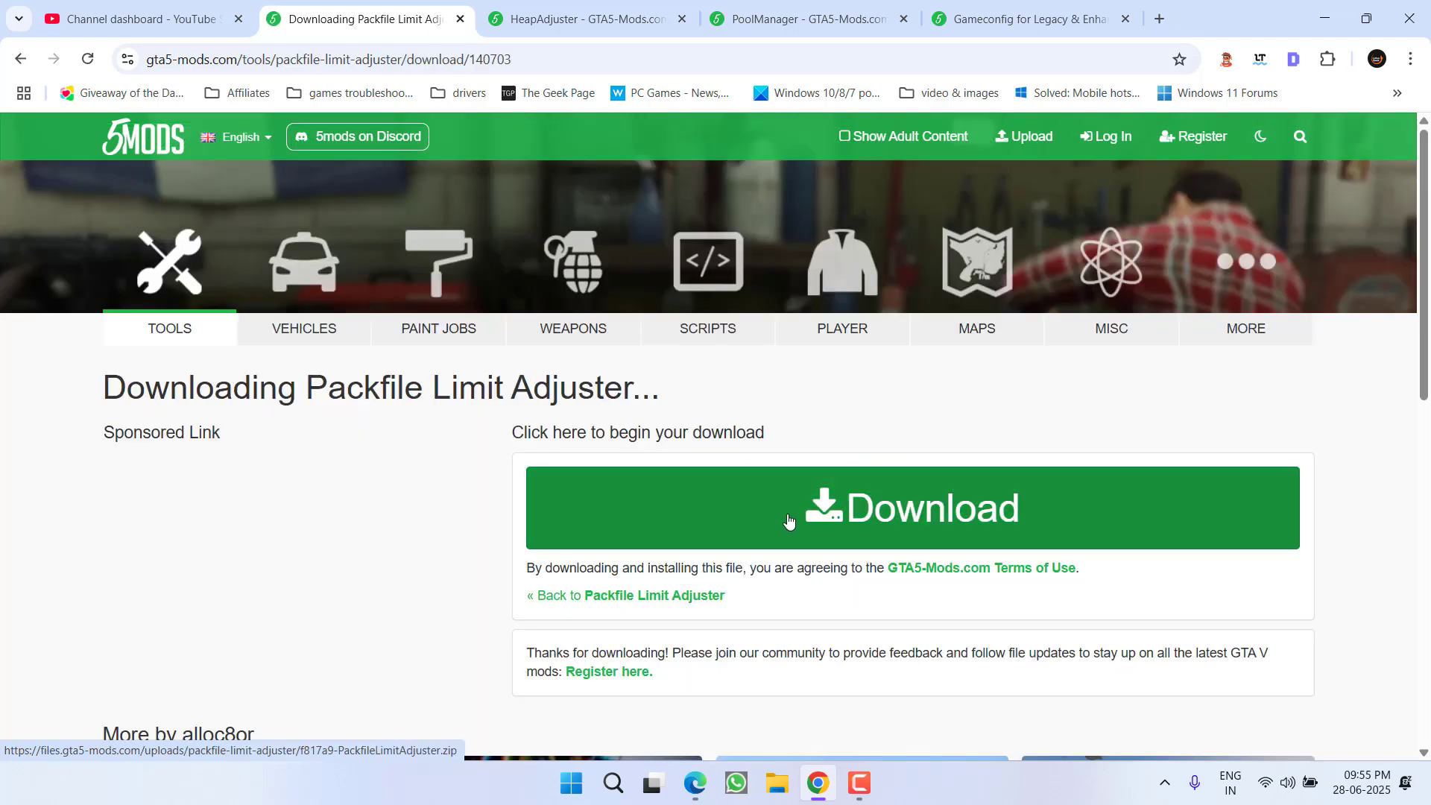
click(792, 518)
key(Return)
Save the HeapAdjuster and PoolManager zips to the desktop, then minimize Chrome.
key(ctrl+Tab)
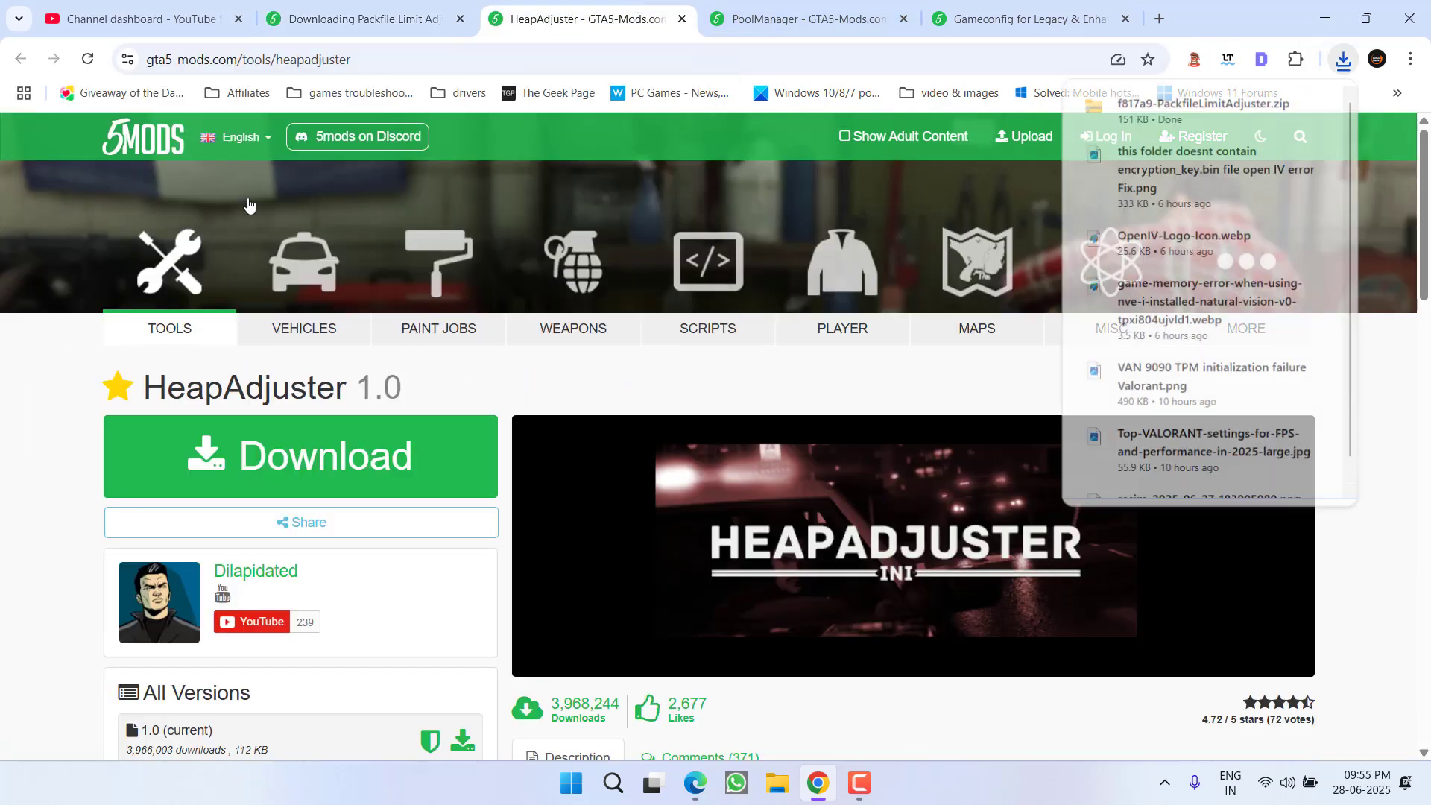
click(736, 538)
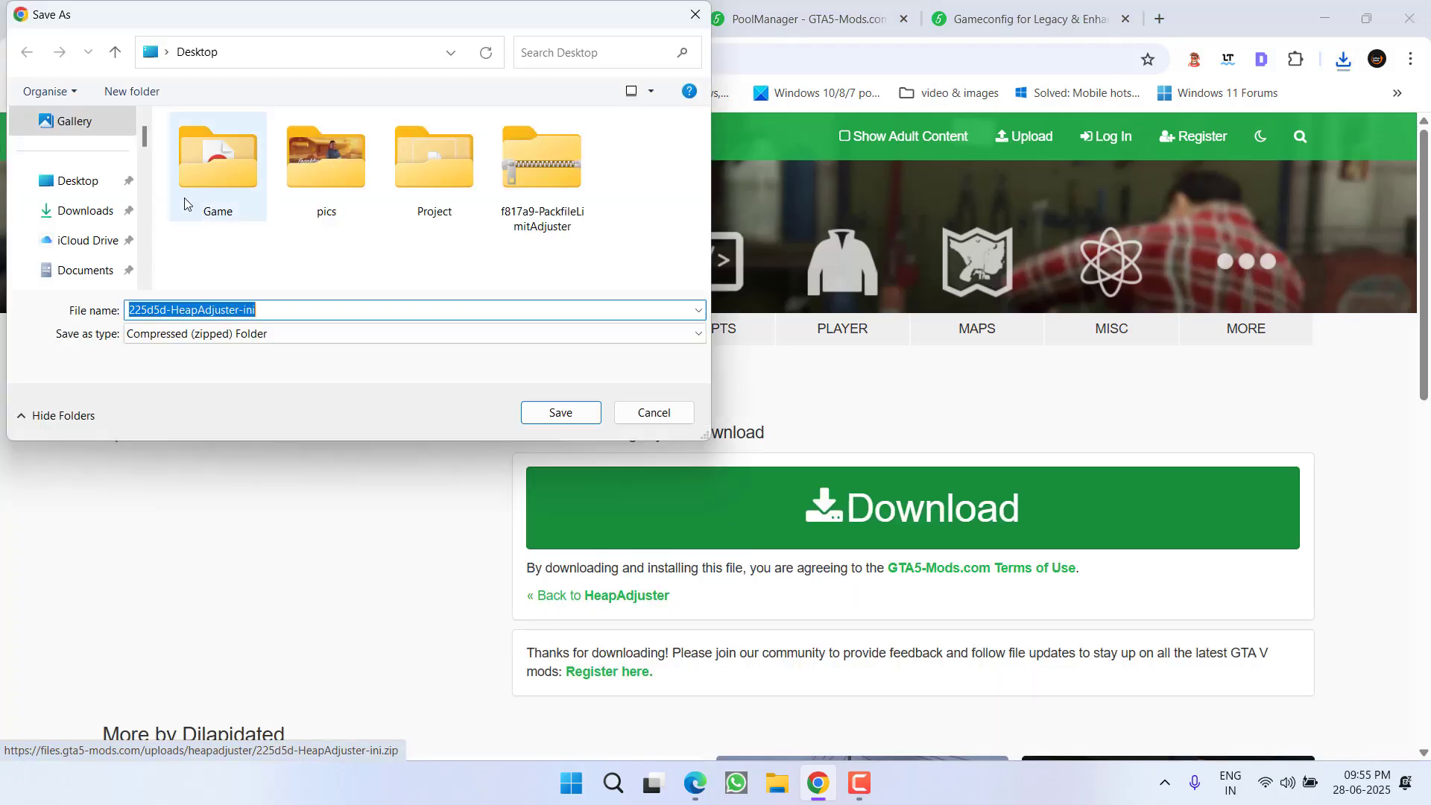
click(559, 414)
click(825, 5)
click(298, 454)
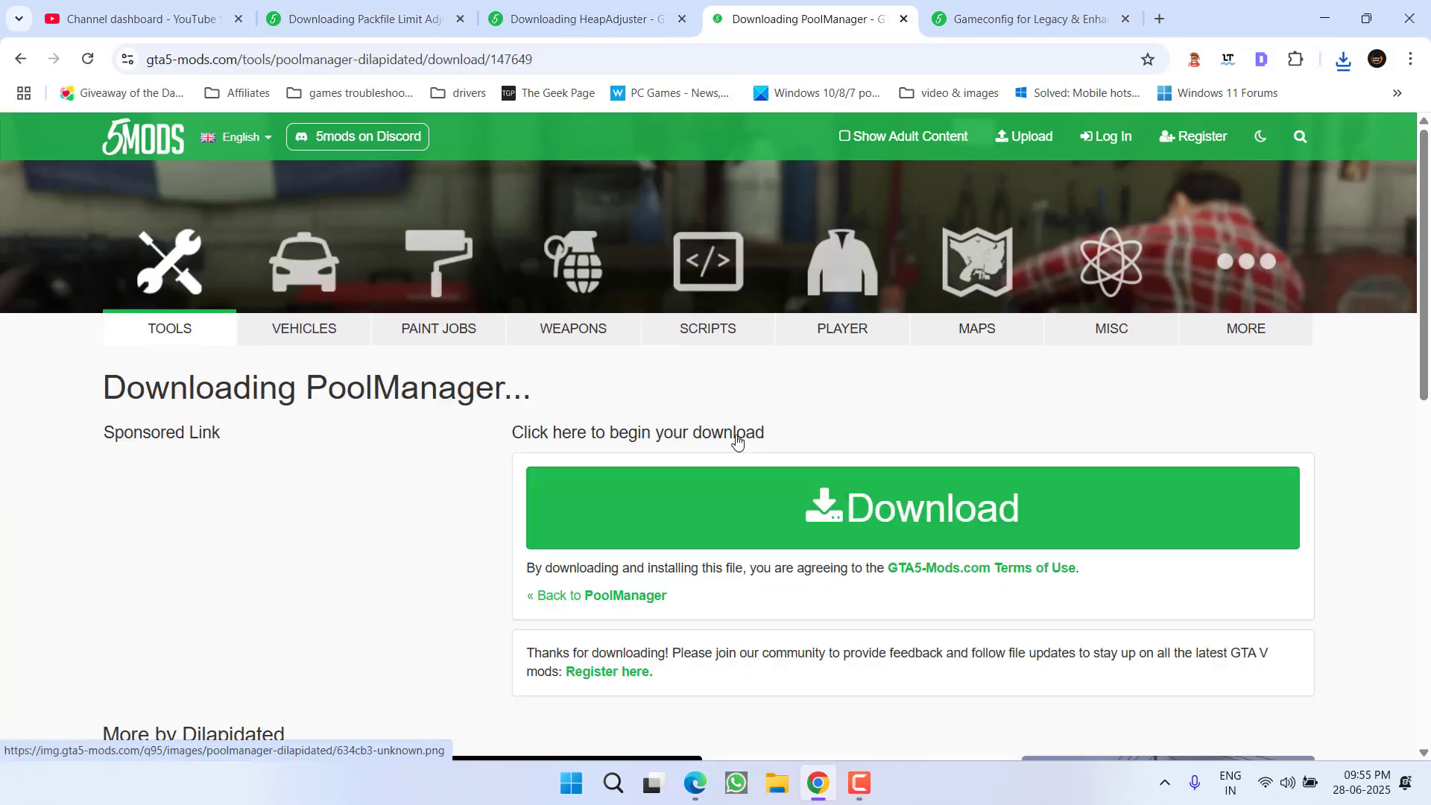
click(770, 495)
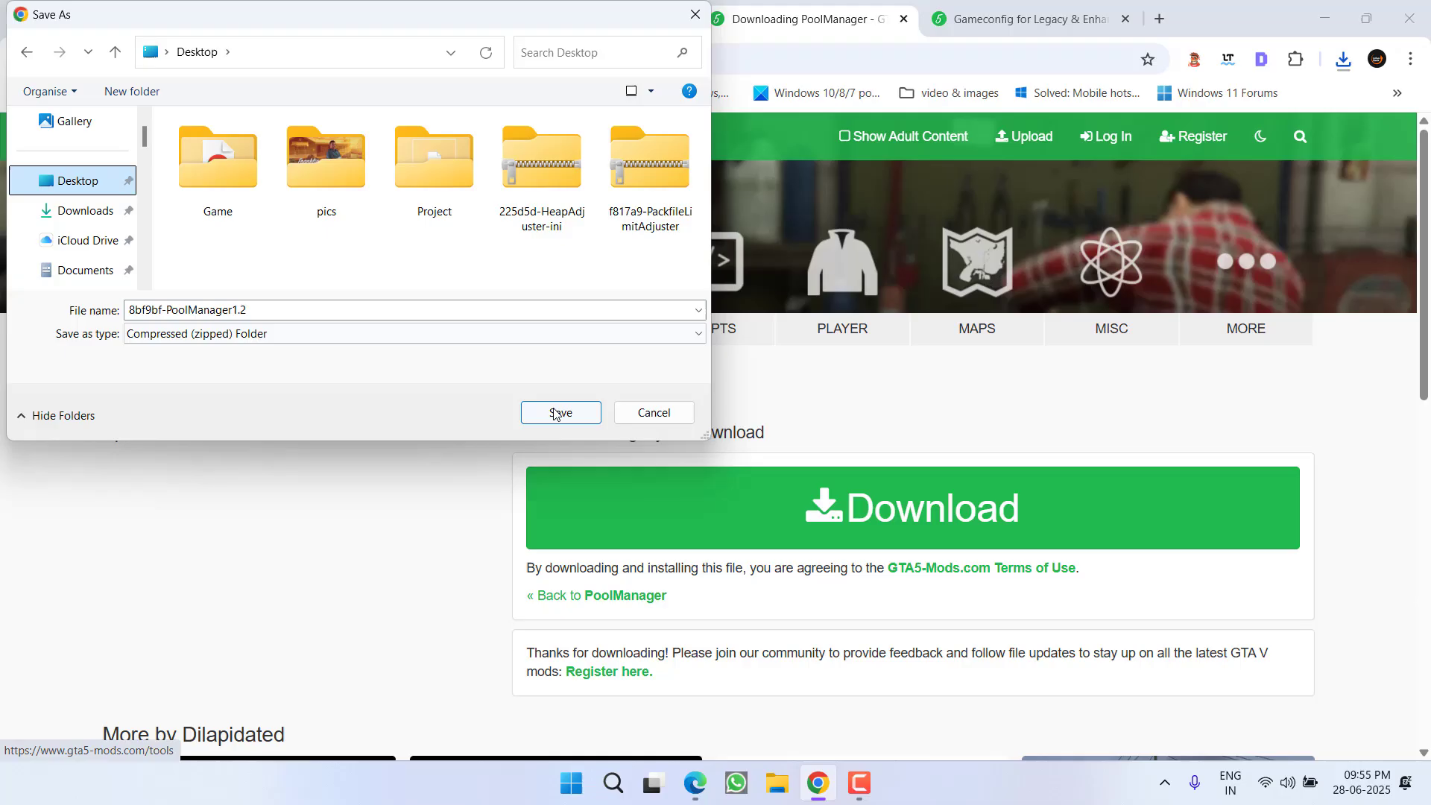
click(559, 412)
click(1323, 11)
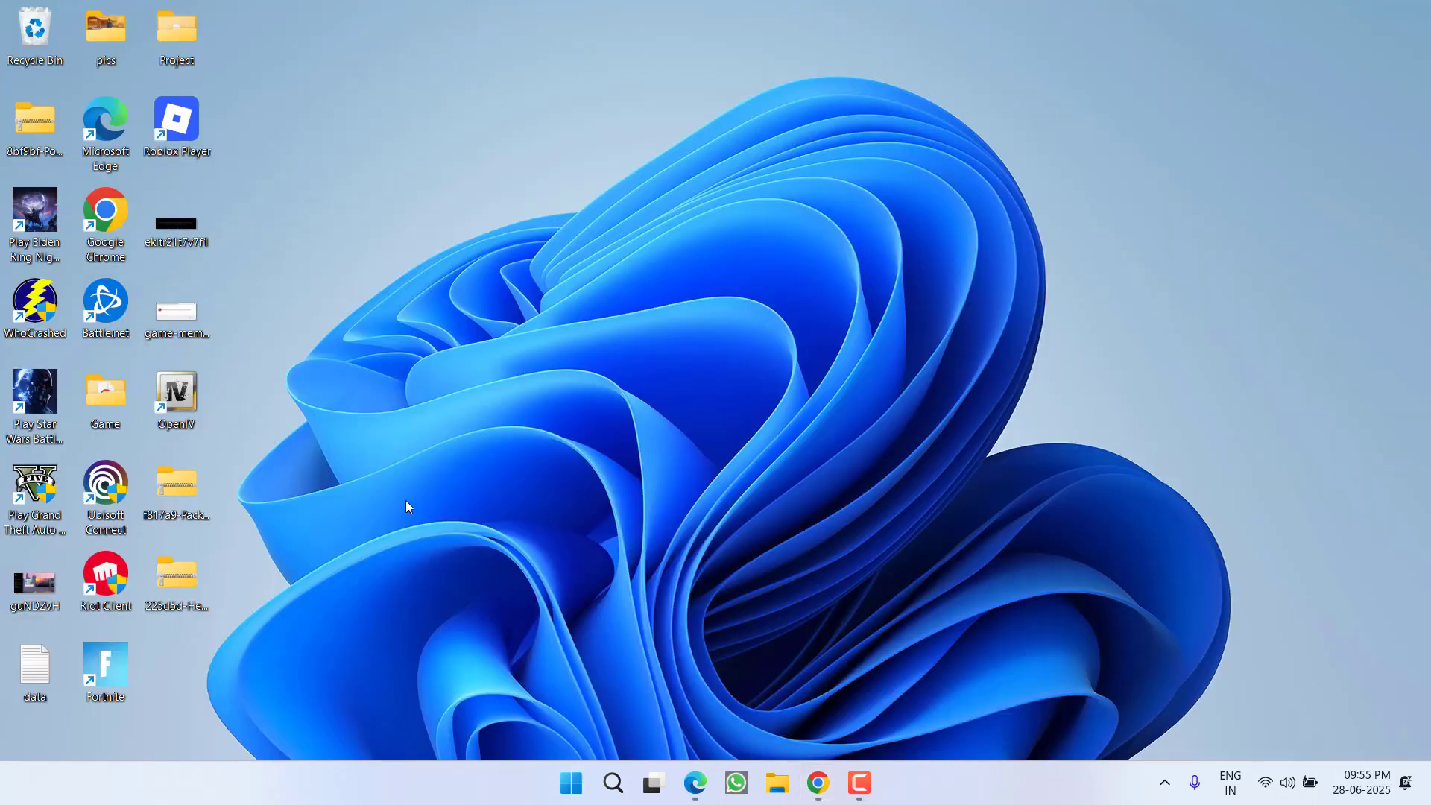
Copy the two PoolManager files out of the downloaded PoolManager zip.
double_click(50, 118)
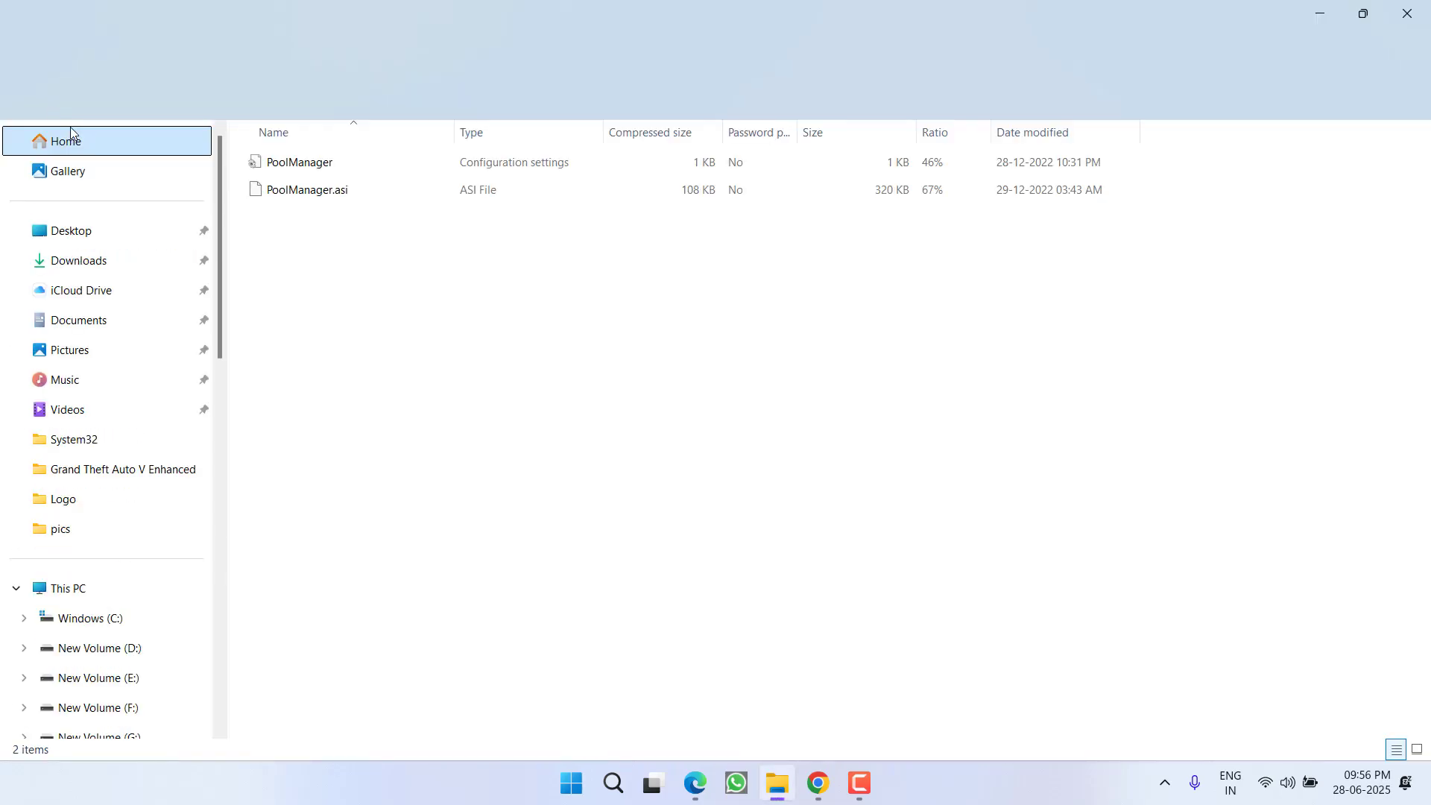
drag(319, 306, 314, 170)
right_click(314, 166)
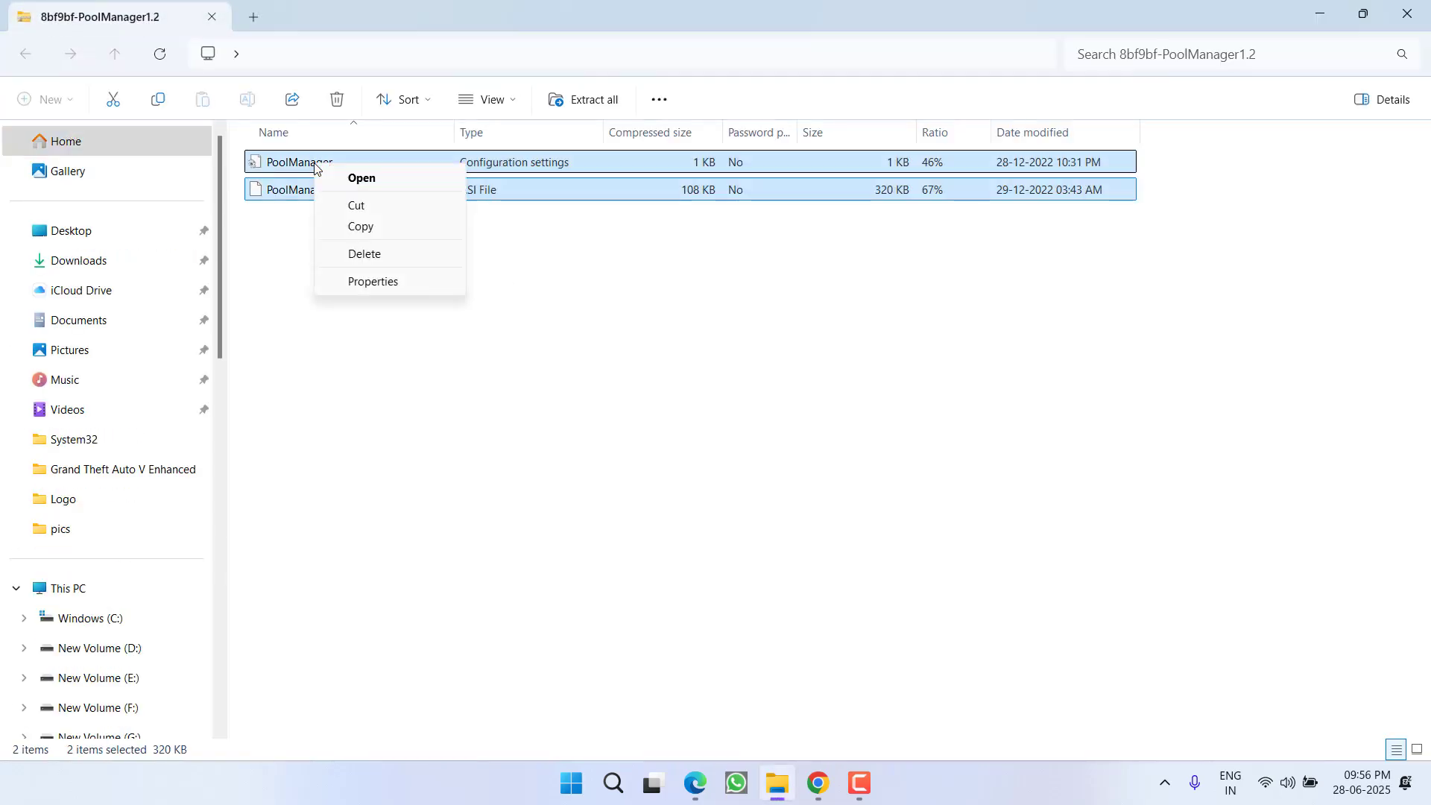
click(393, 227)
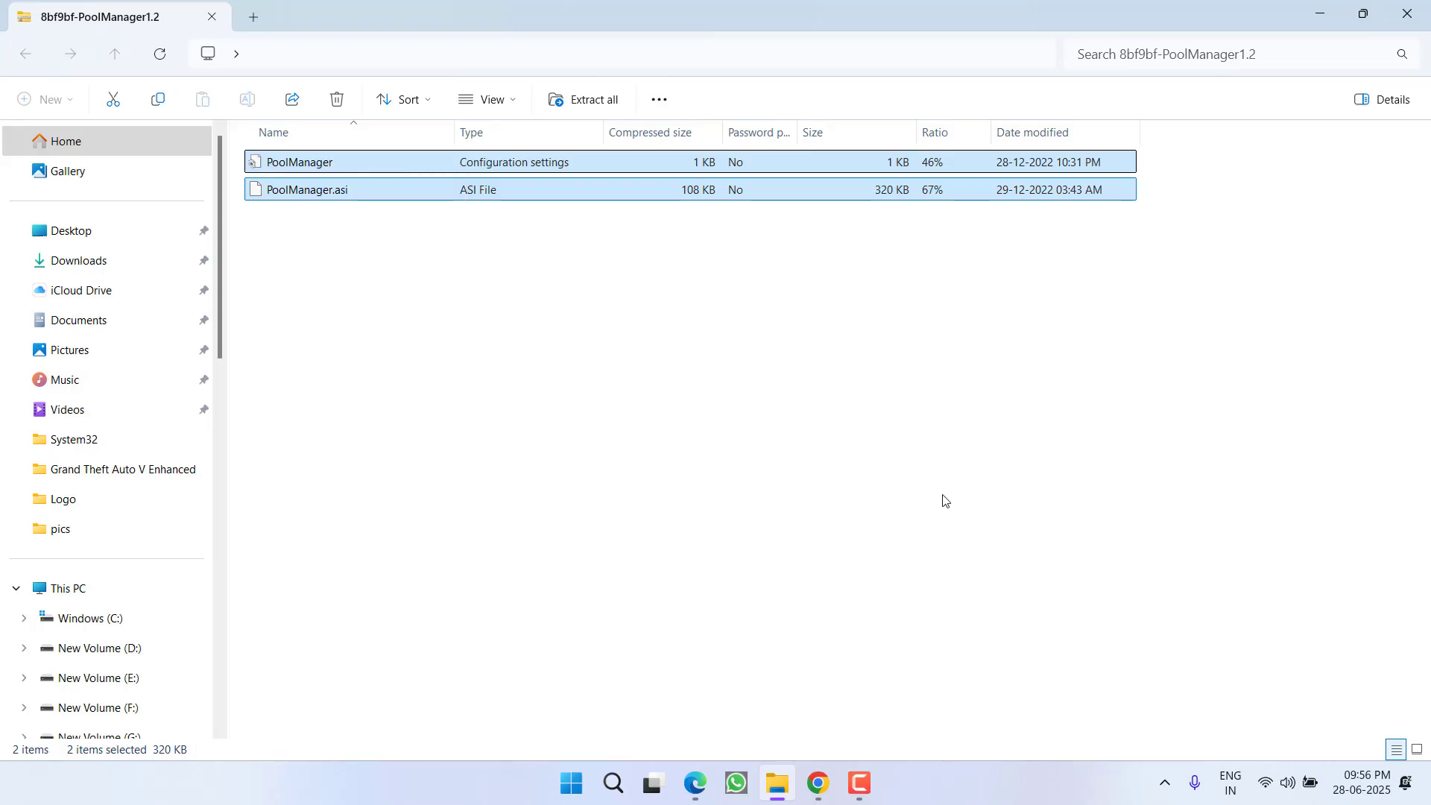
click(734, 464)
Paste them into F:\Rockstar Games\Grand Theft Auto V Enhanced and close the zip window.
key(ctrl+w)
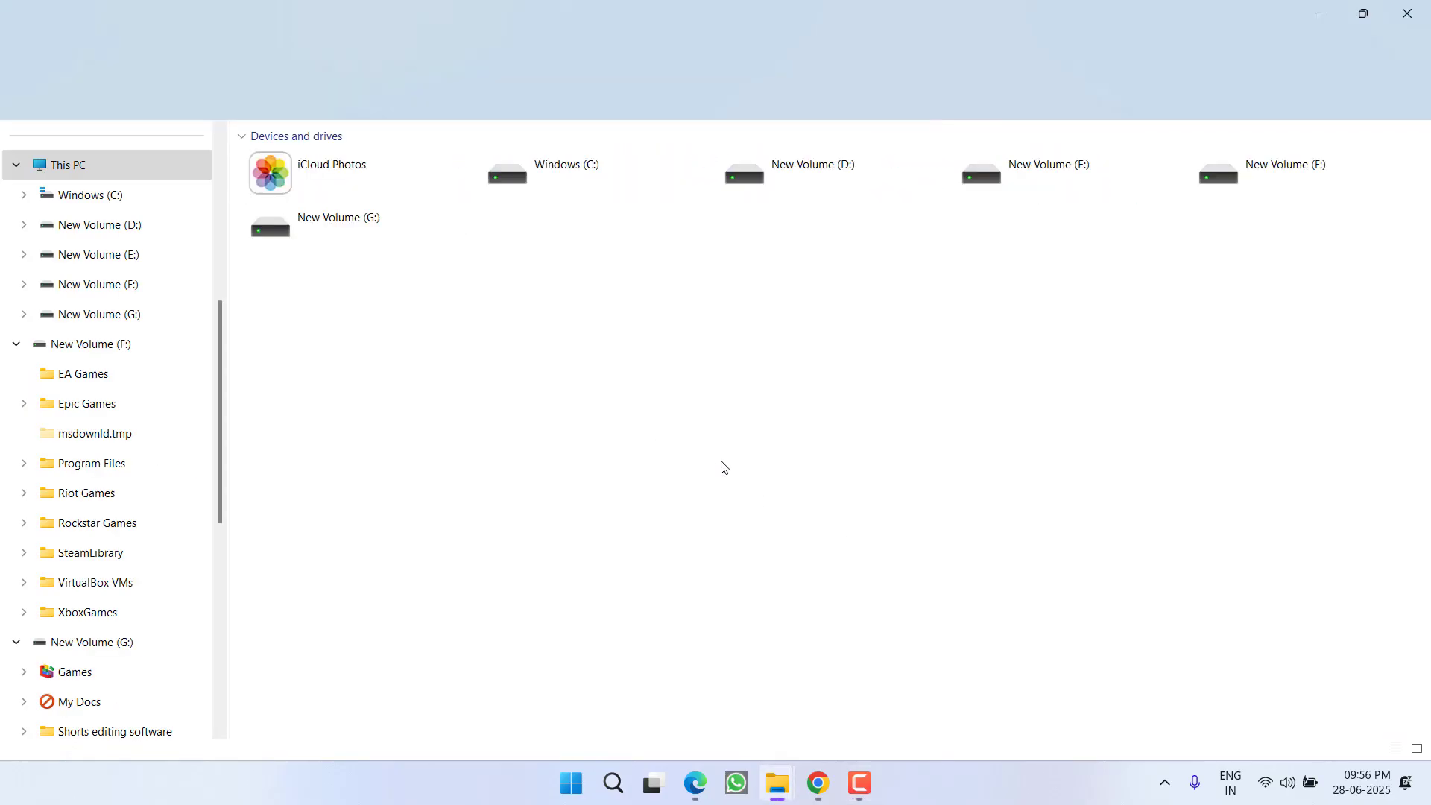
click(1257, 183)
double_click(1257, 183)
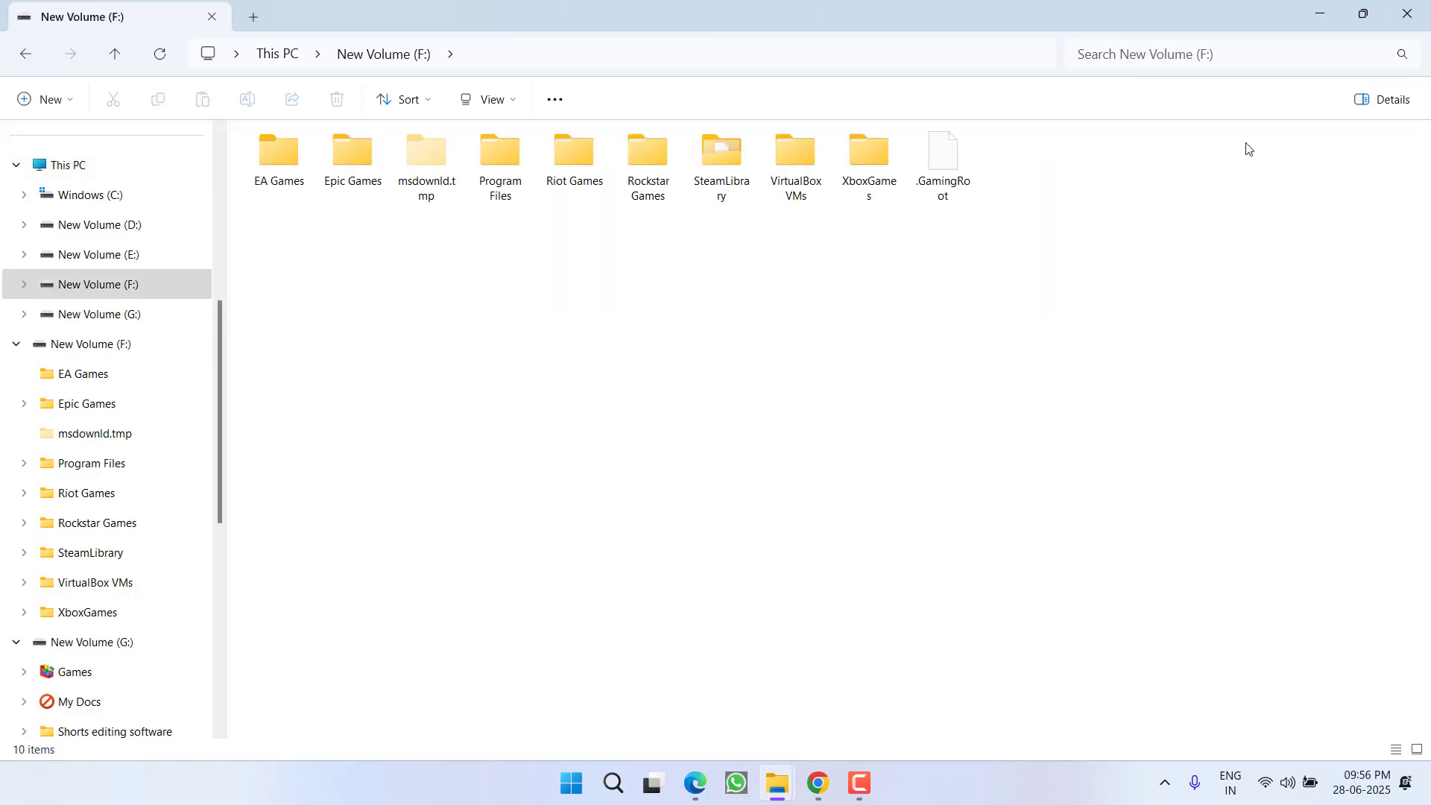
double_click(647, 163)
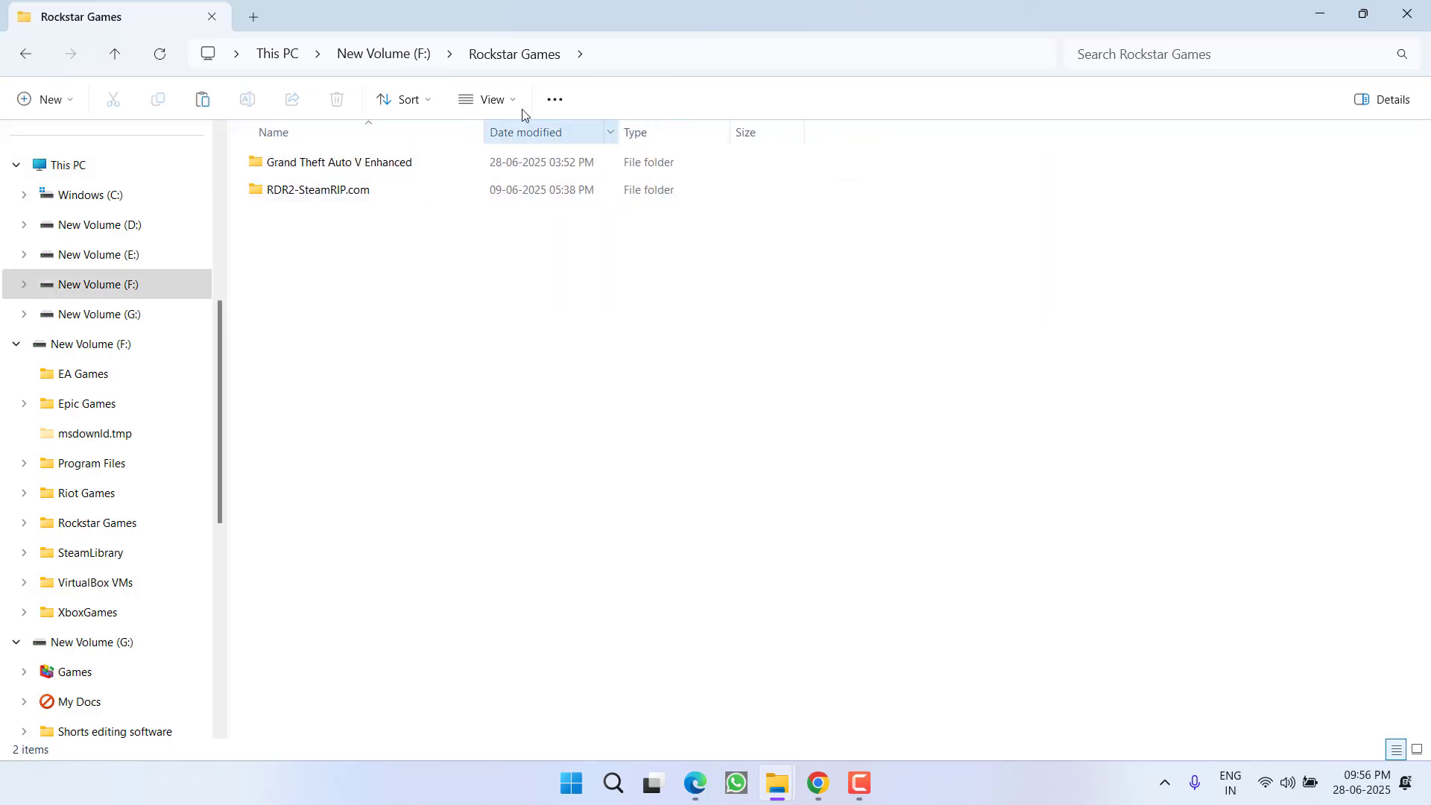
double_click(319, 163)
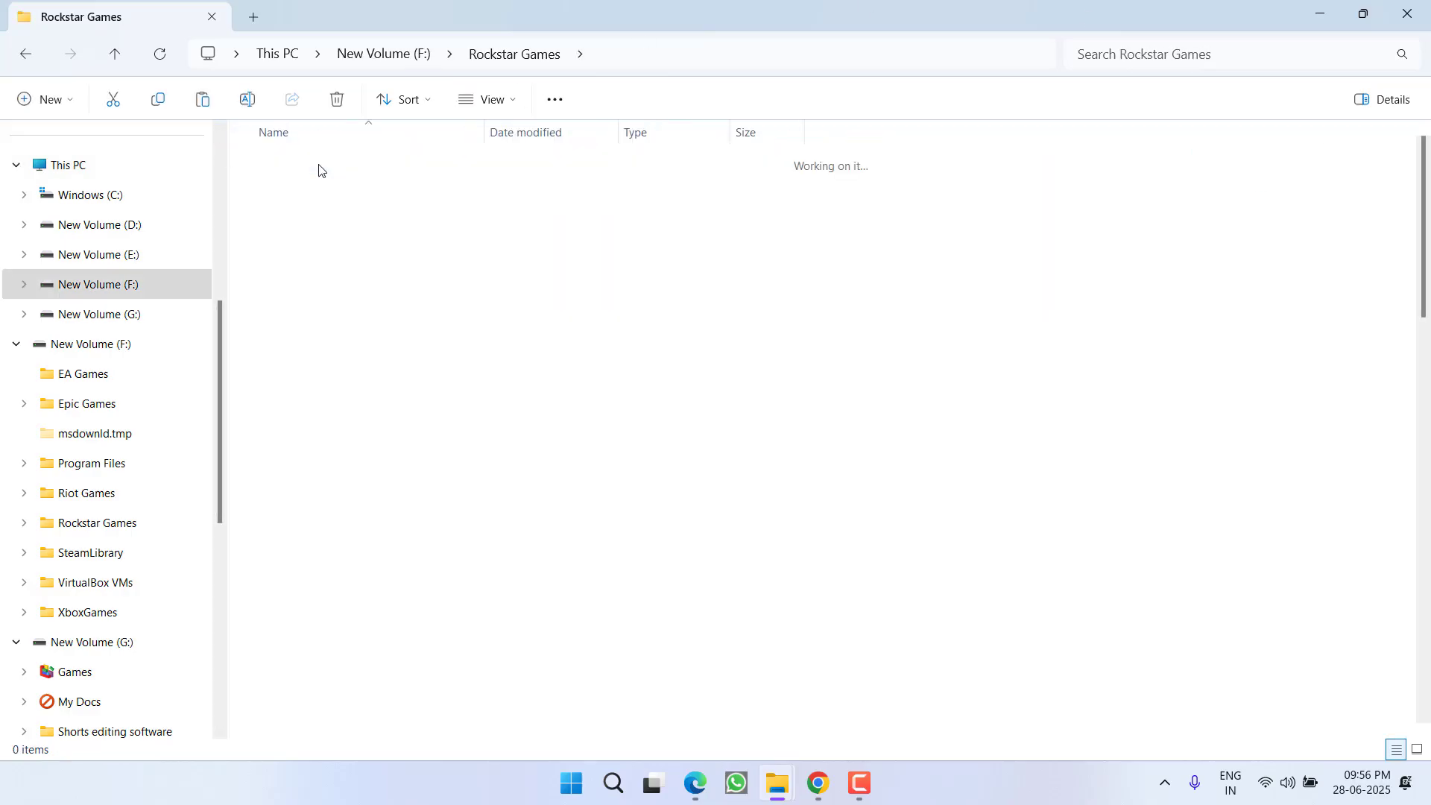
right_click(1134, 290)
click(1156, 311)
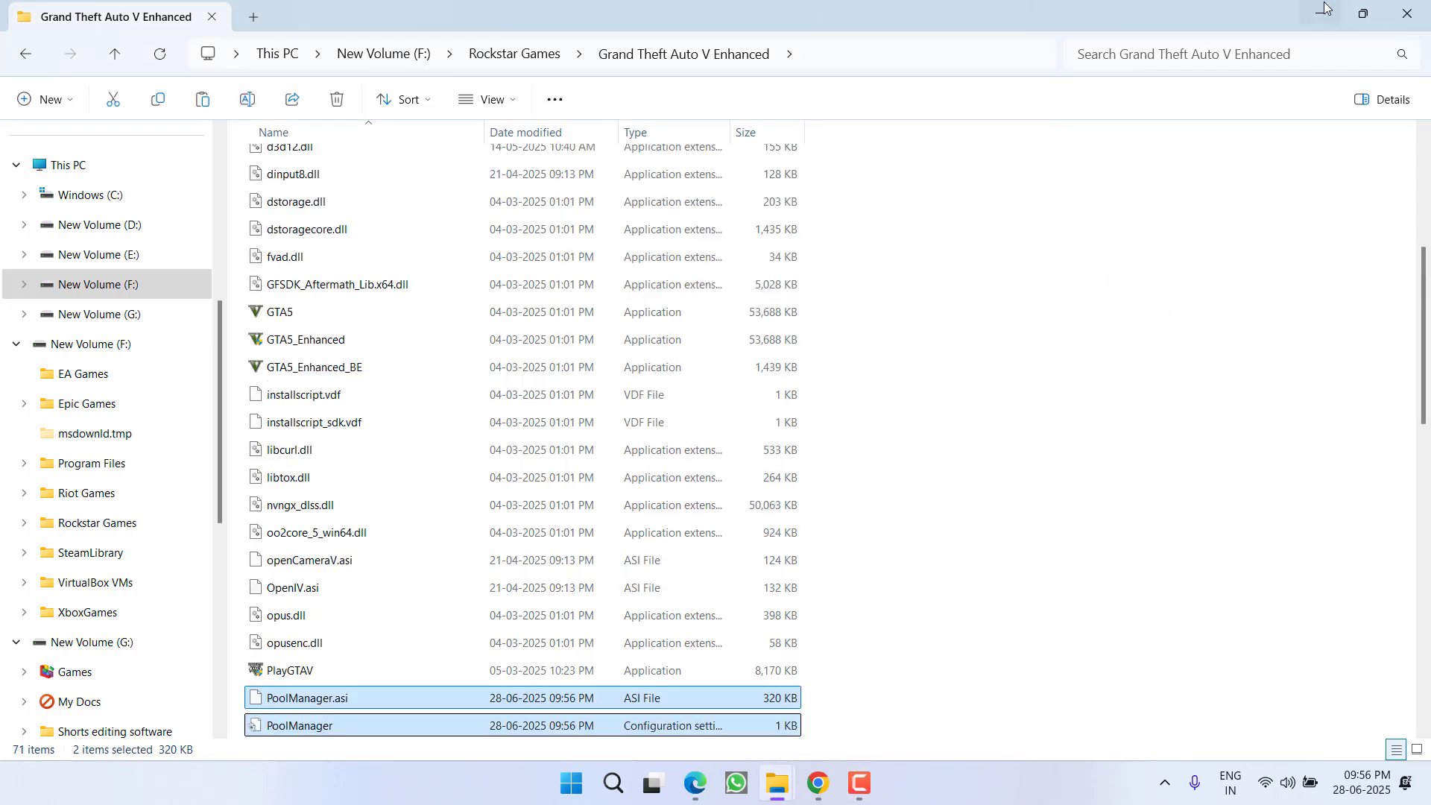
drag(941, 1, 486, 46)
click(1408, 15)
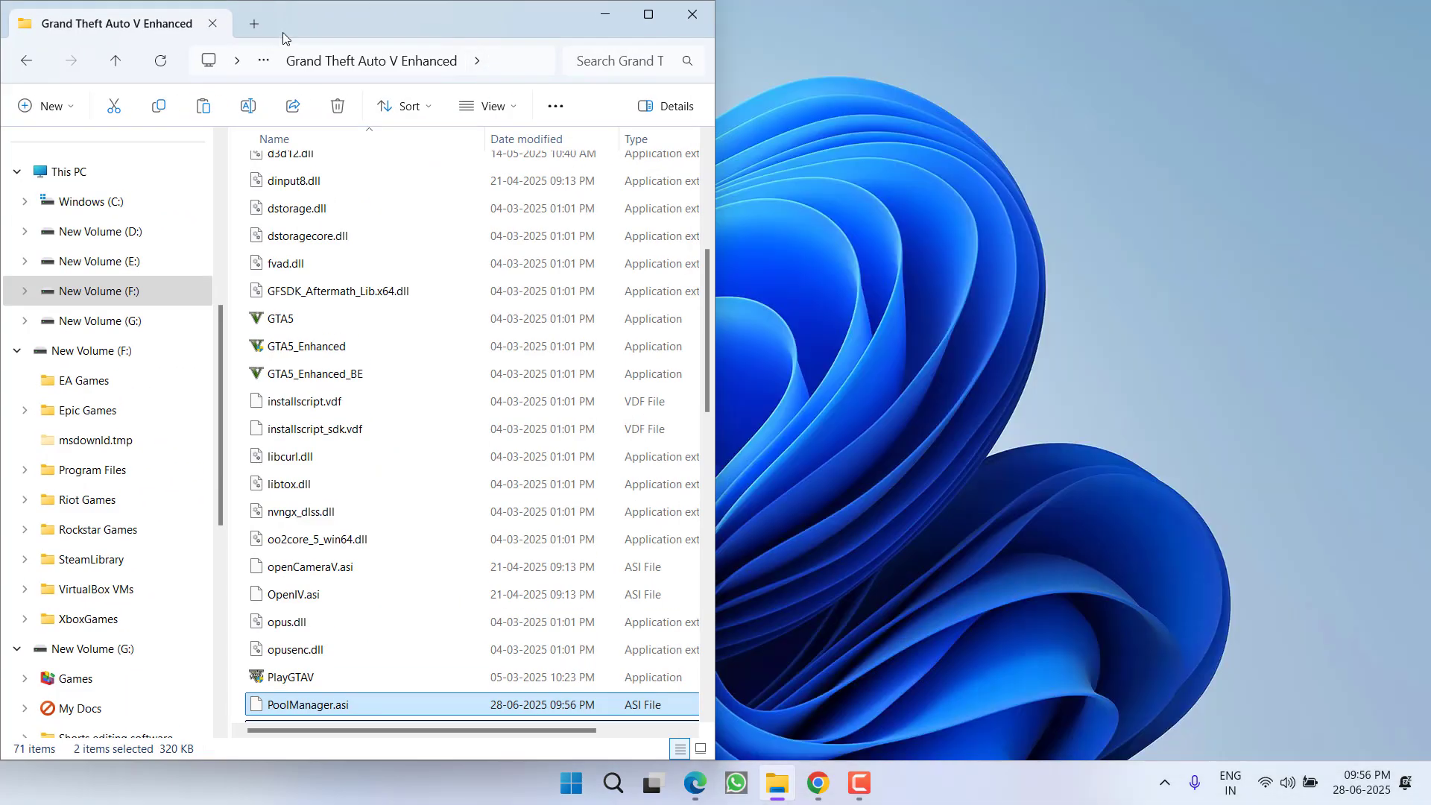
Copy both HeapAdjuster files from its zip into the Grand Theft Auto V Enhanced folder.
drag(281, 26, 1032, 28)
double_click(177, 581)
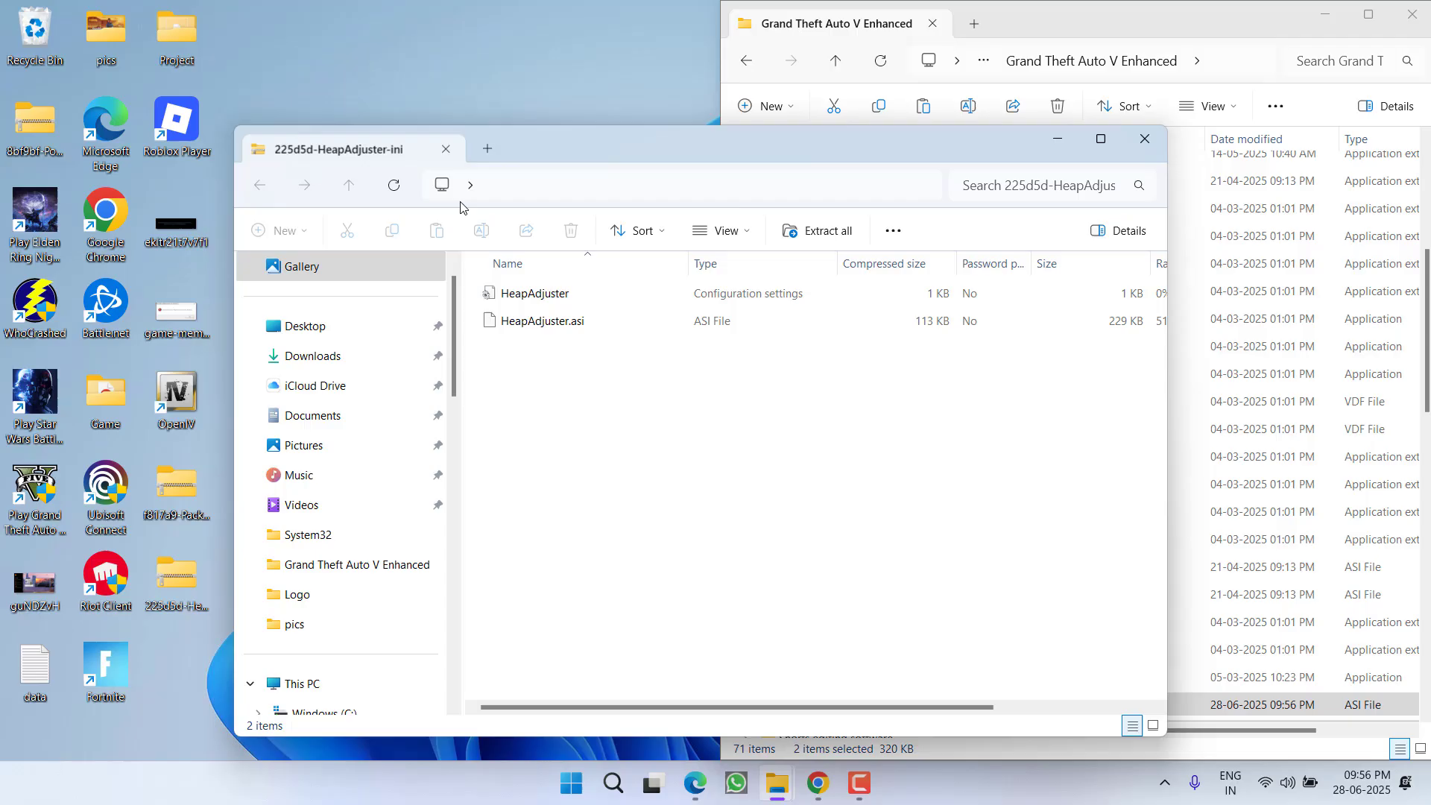
drag(623, 160, 485, 43)
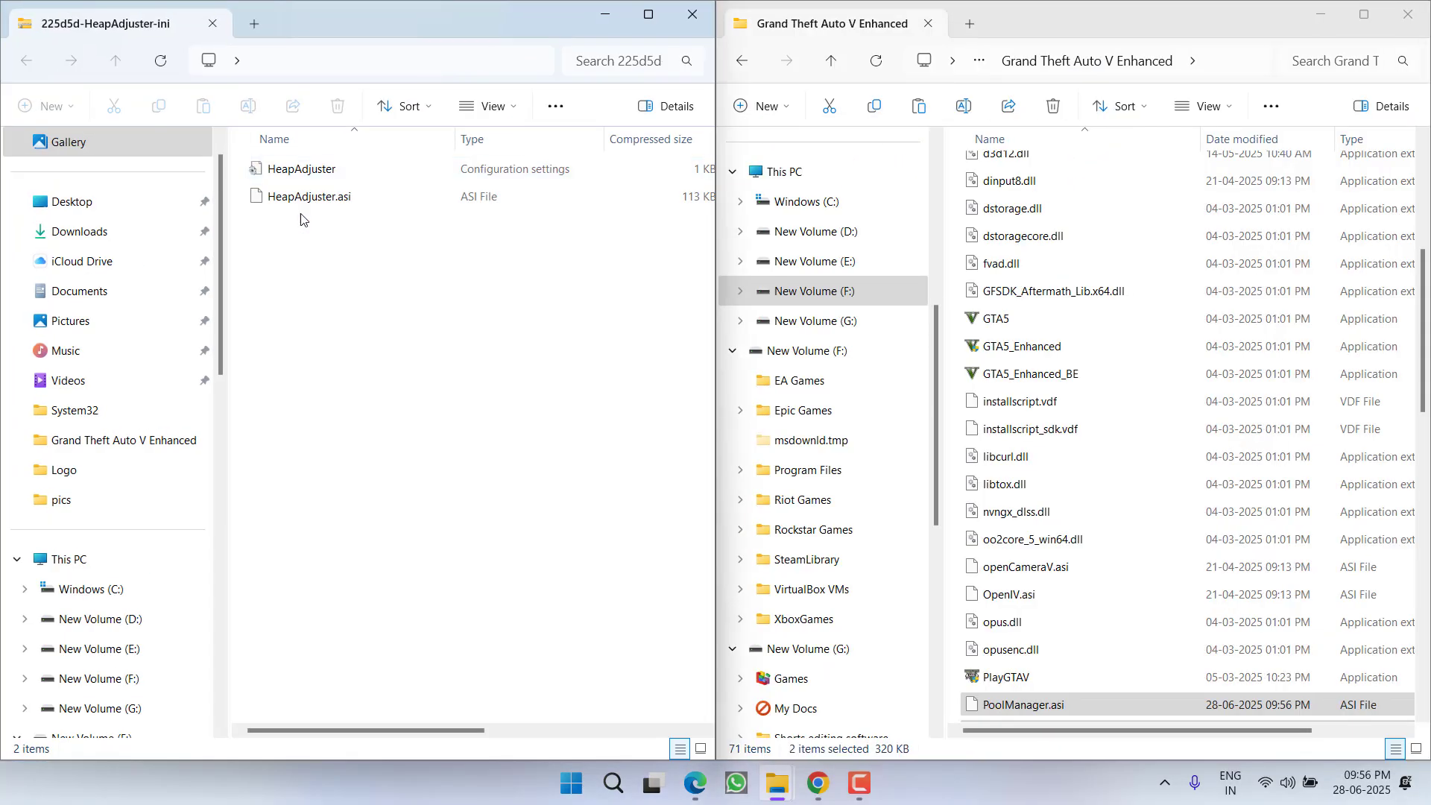
drag(305, 232, 309, 171)
right_click(309, 170)
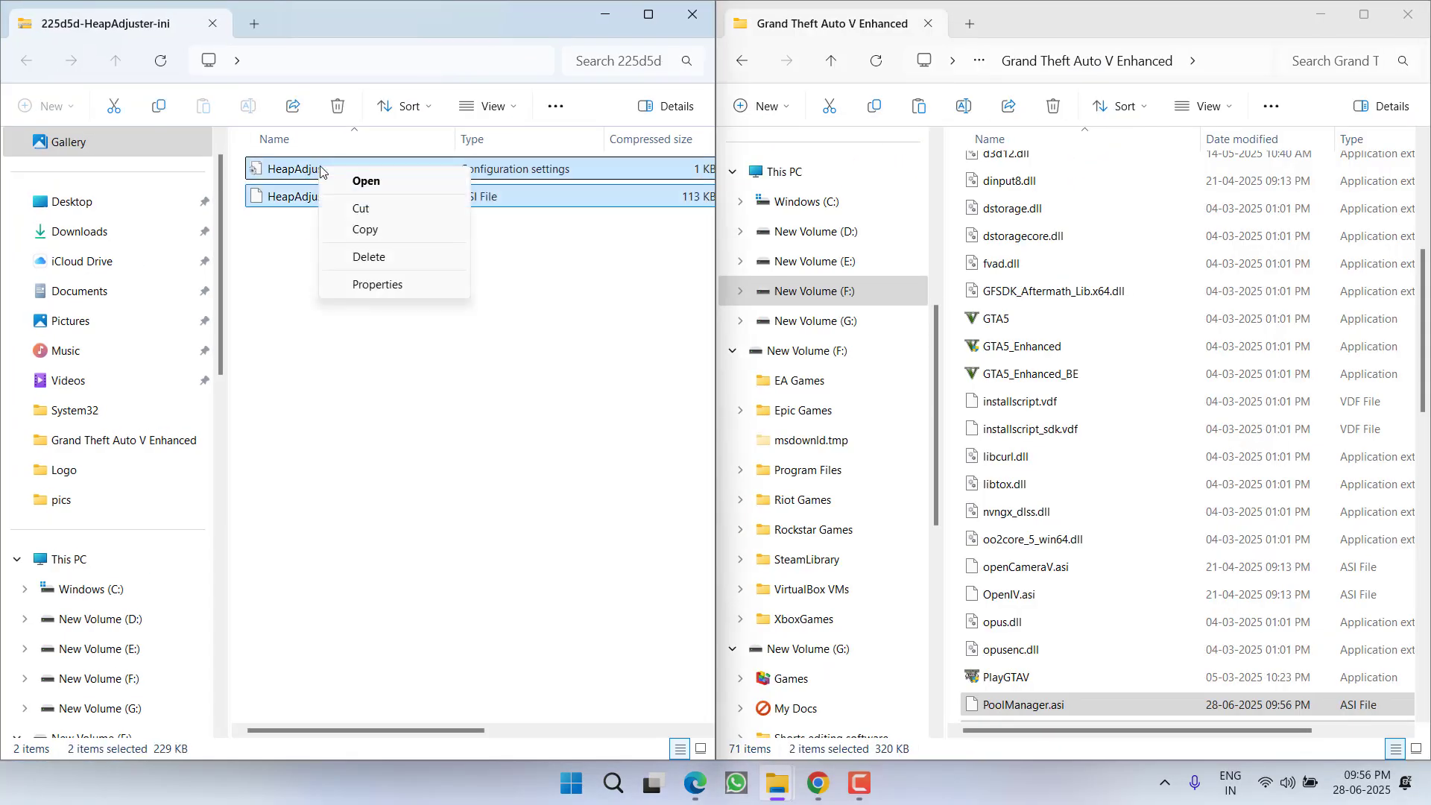
click(383, 230)
right_click(1145, 632)
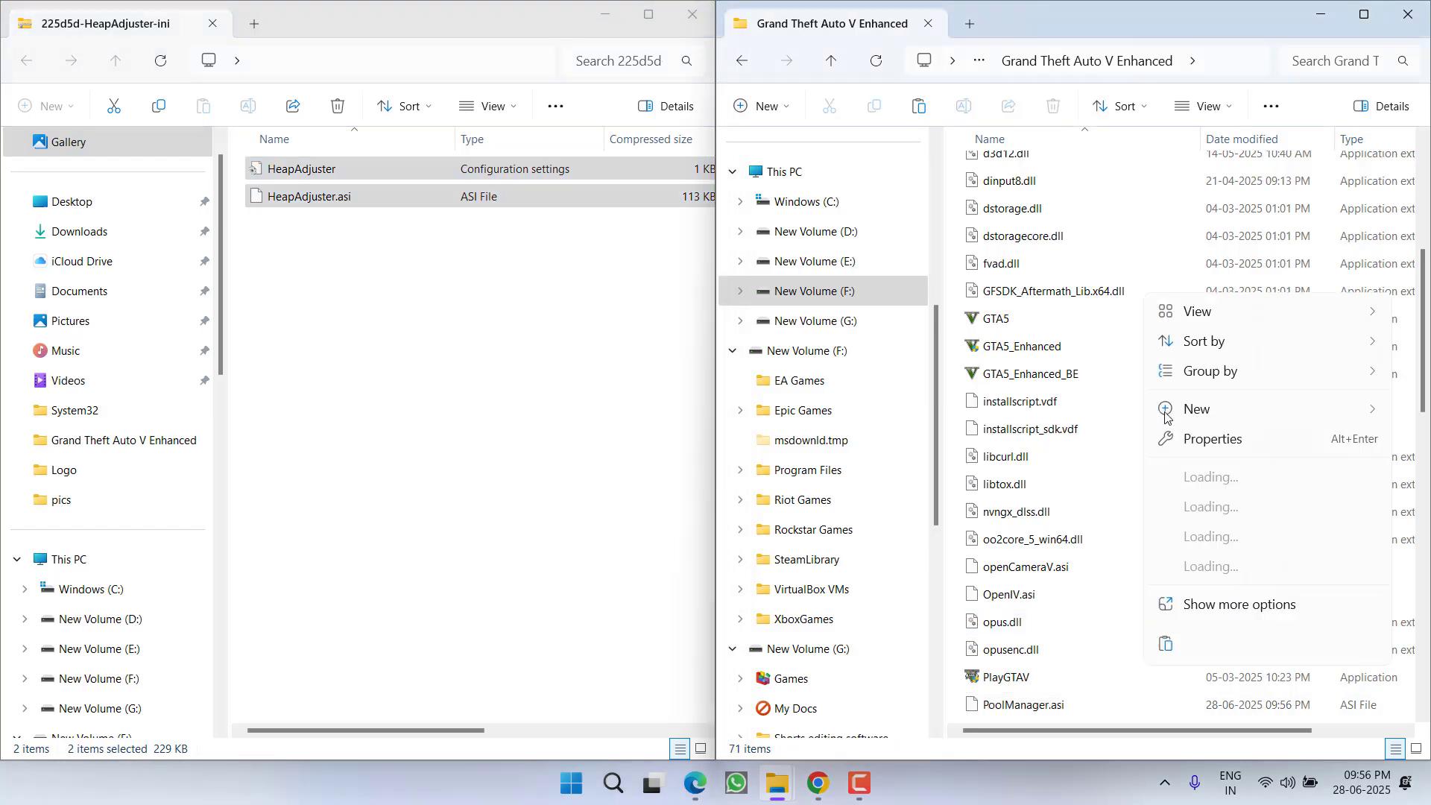
click(1165, 643)
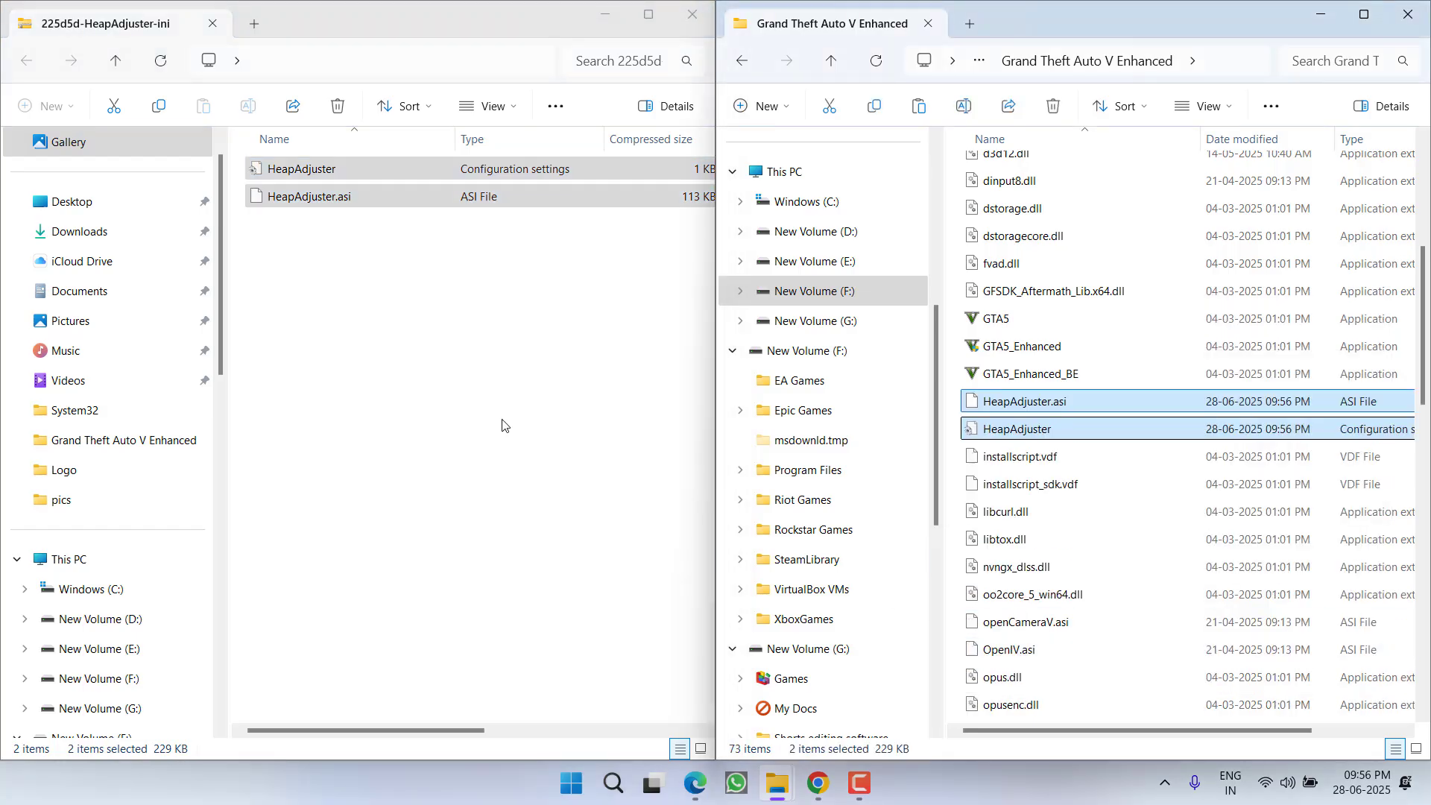
click(692, 14)
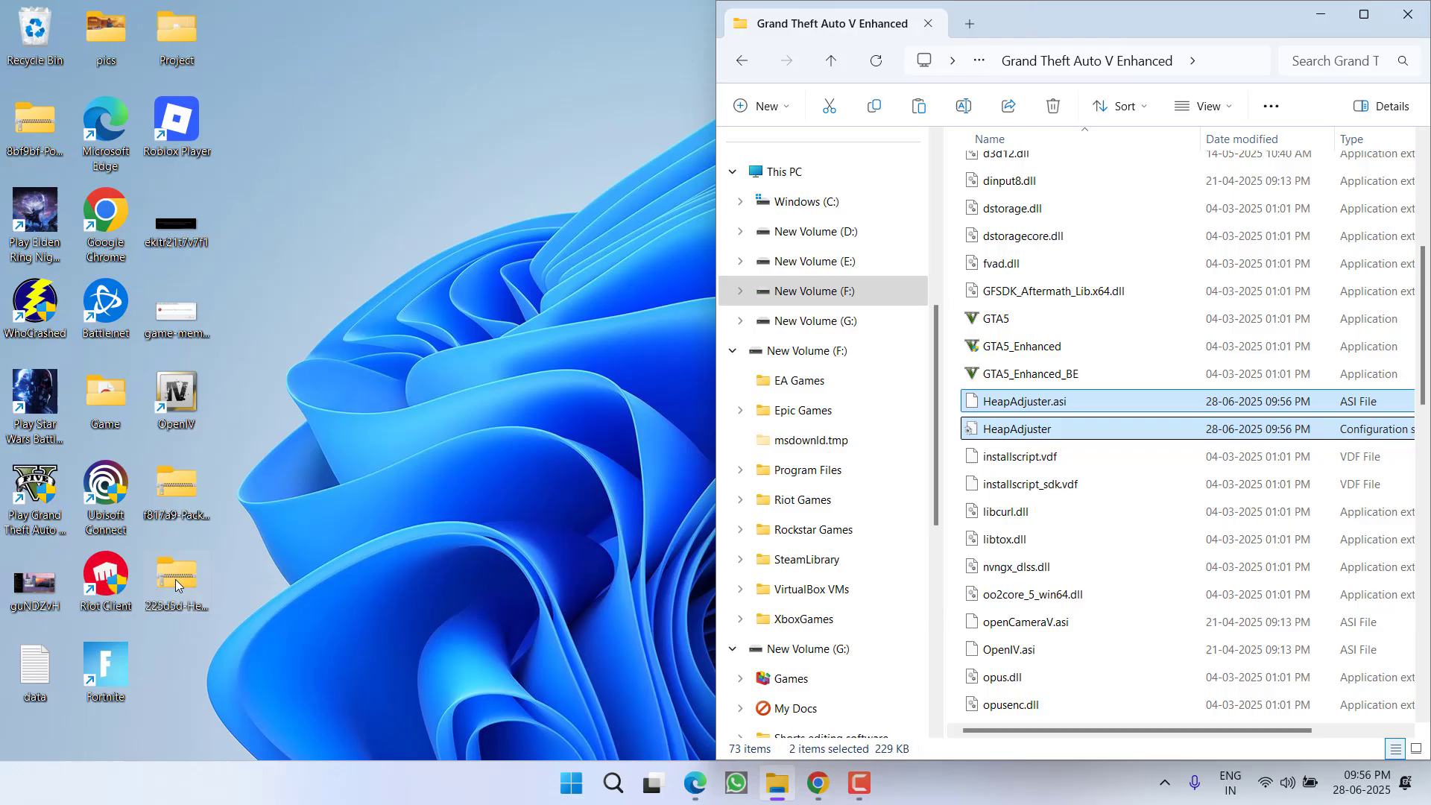
Copy PackfileLimitAdjuster.asi and its config file into the game folder, now 75 items.
double_click(176, 488)
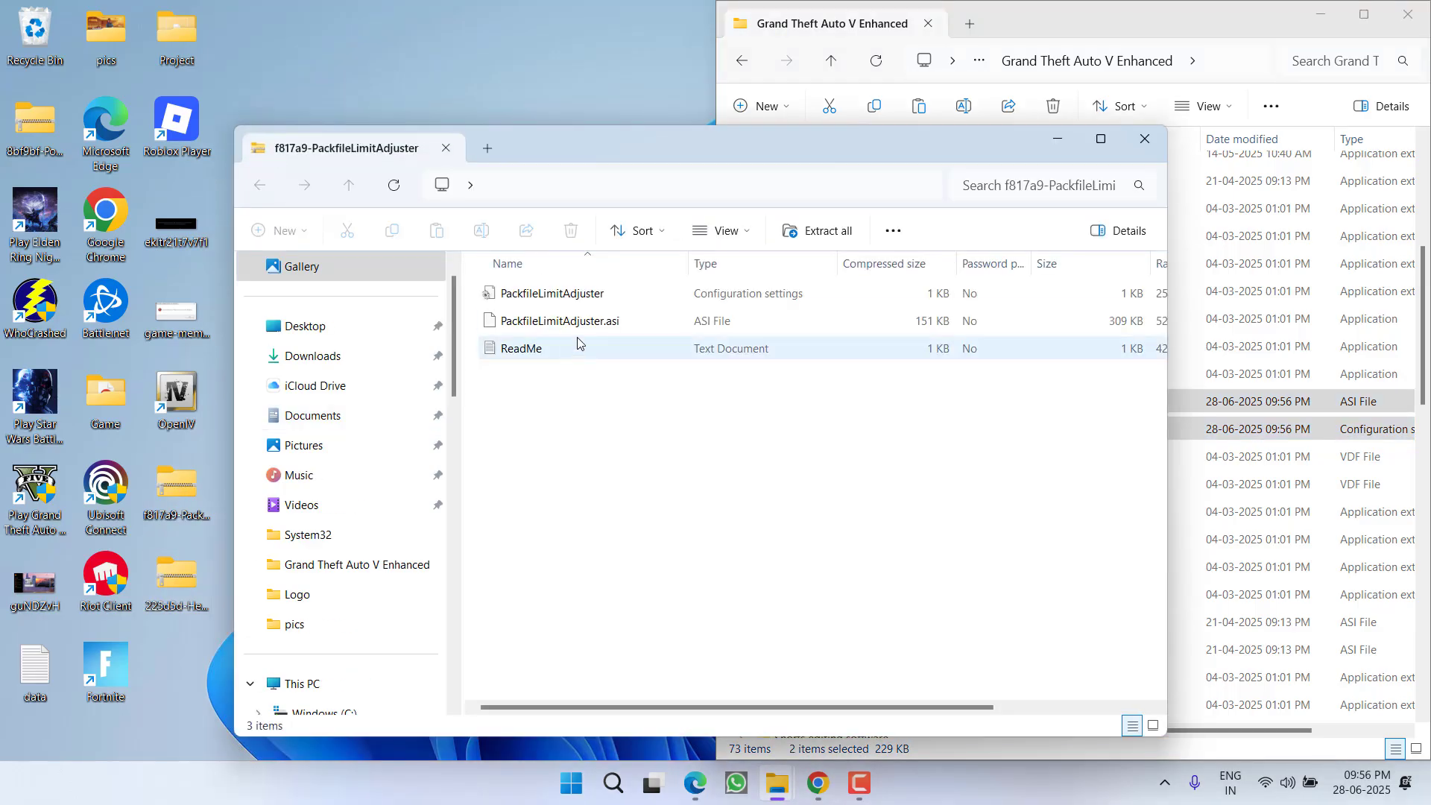
click(578, 321)
shift+click(578, 298)
right_click(578, 302)
click(616, 361)
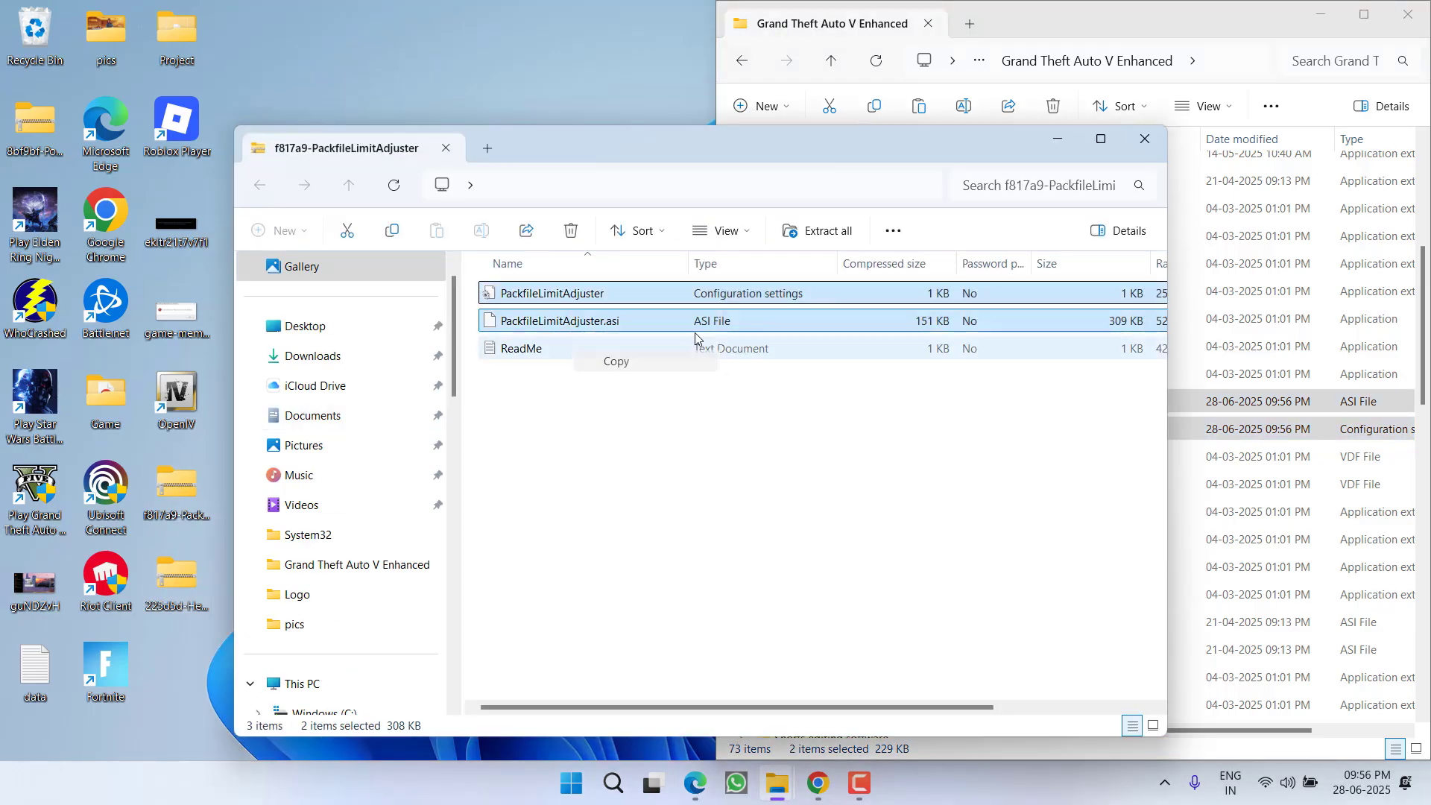
click(1144, 138)
right_click(1170, 594)
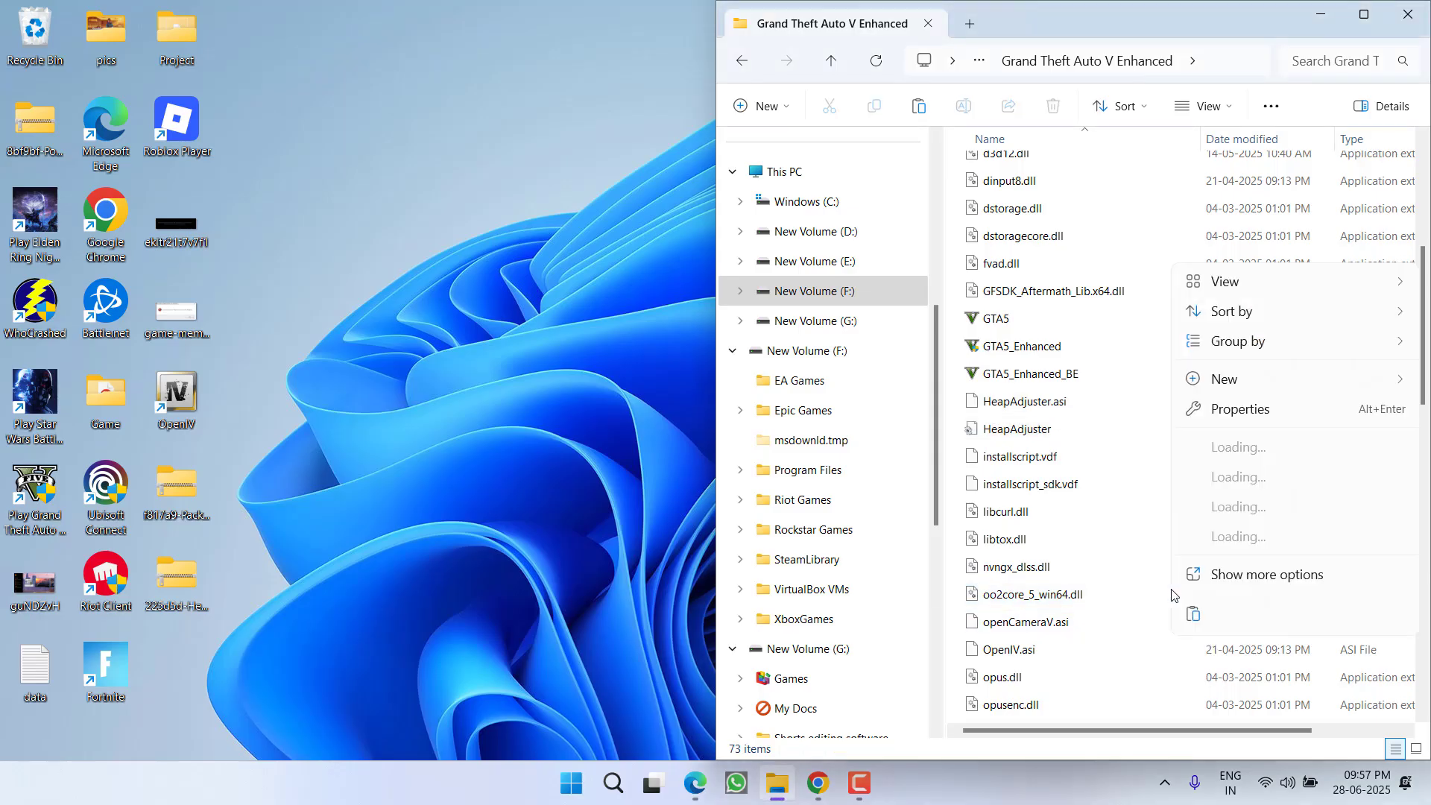
click(1192, 609)
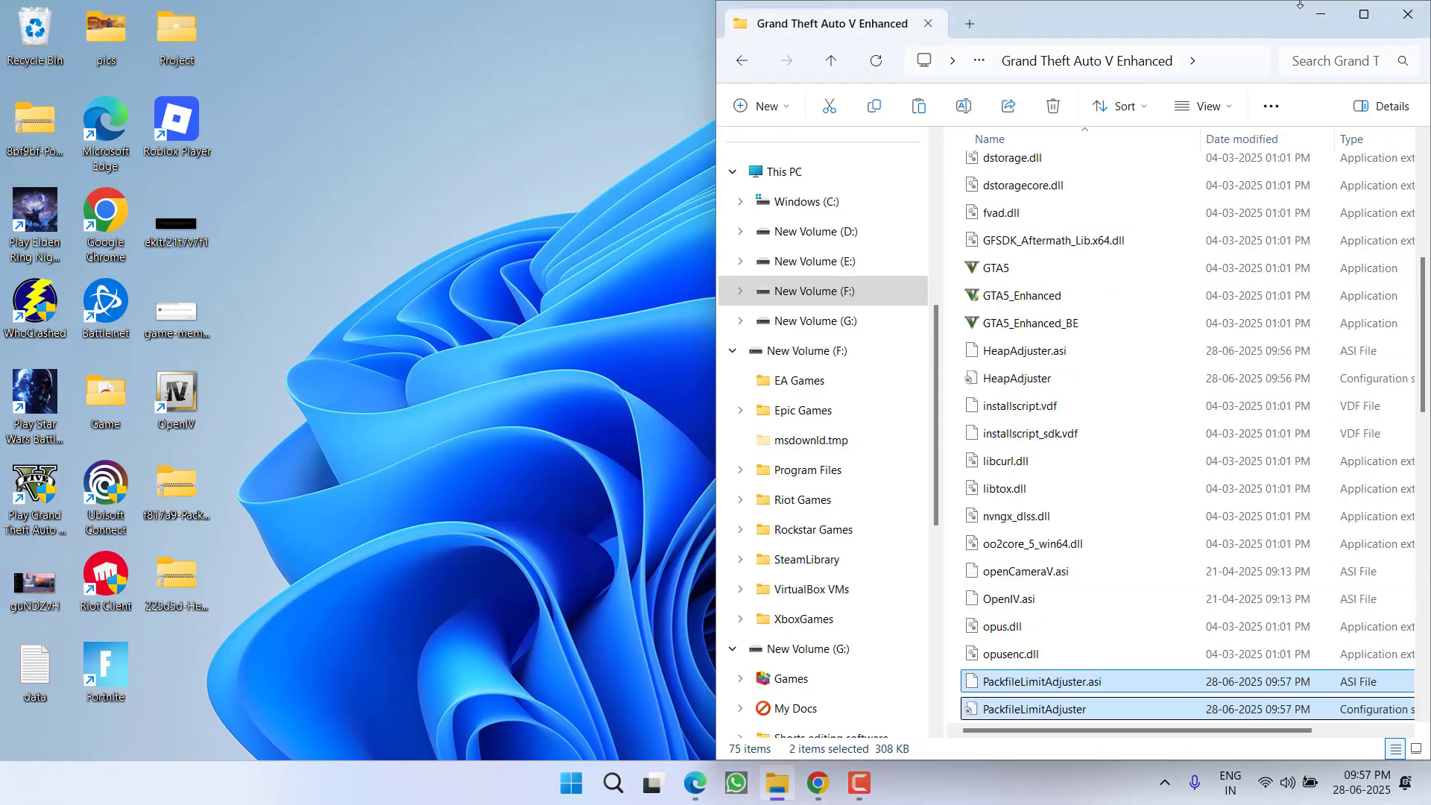
click(1364, 15)
scroll(824, 537, down, 3)
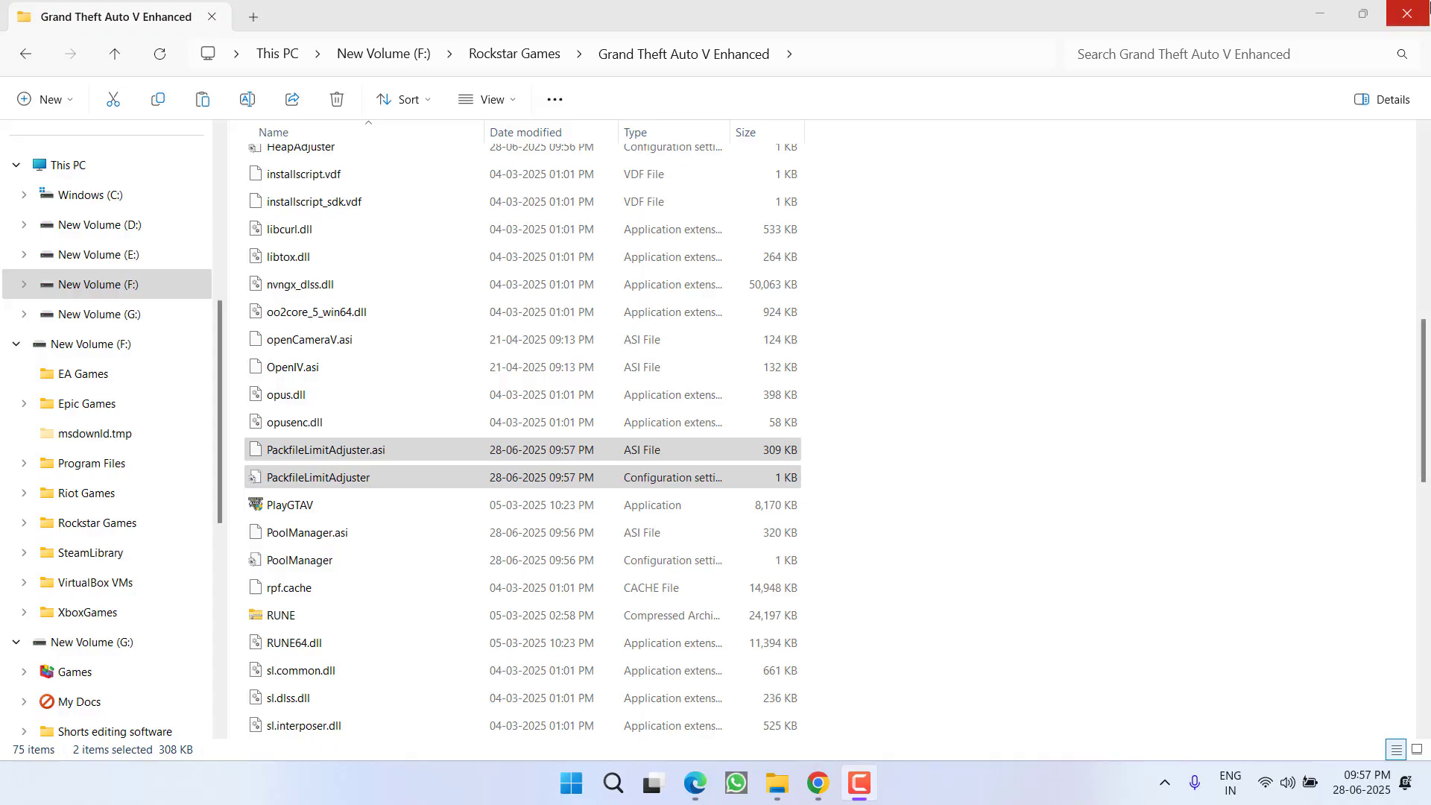
Launch OpenIV for Grand Theft Auto V on Windows and switch on edit mode.
click(1406, 15)
double_click(168, 393)
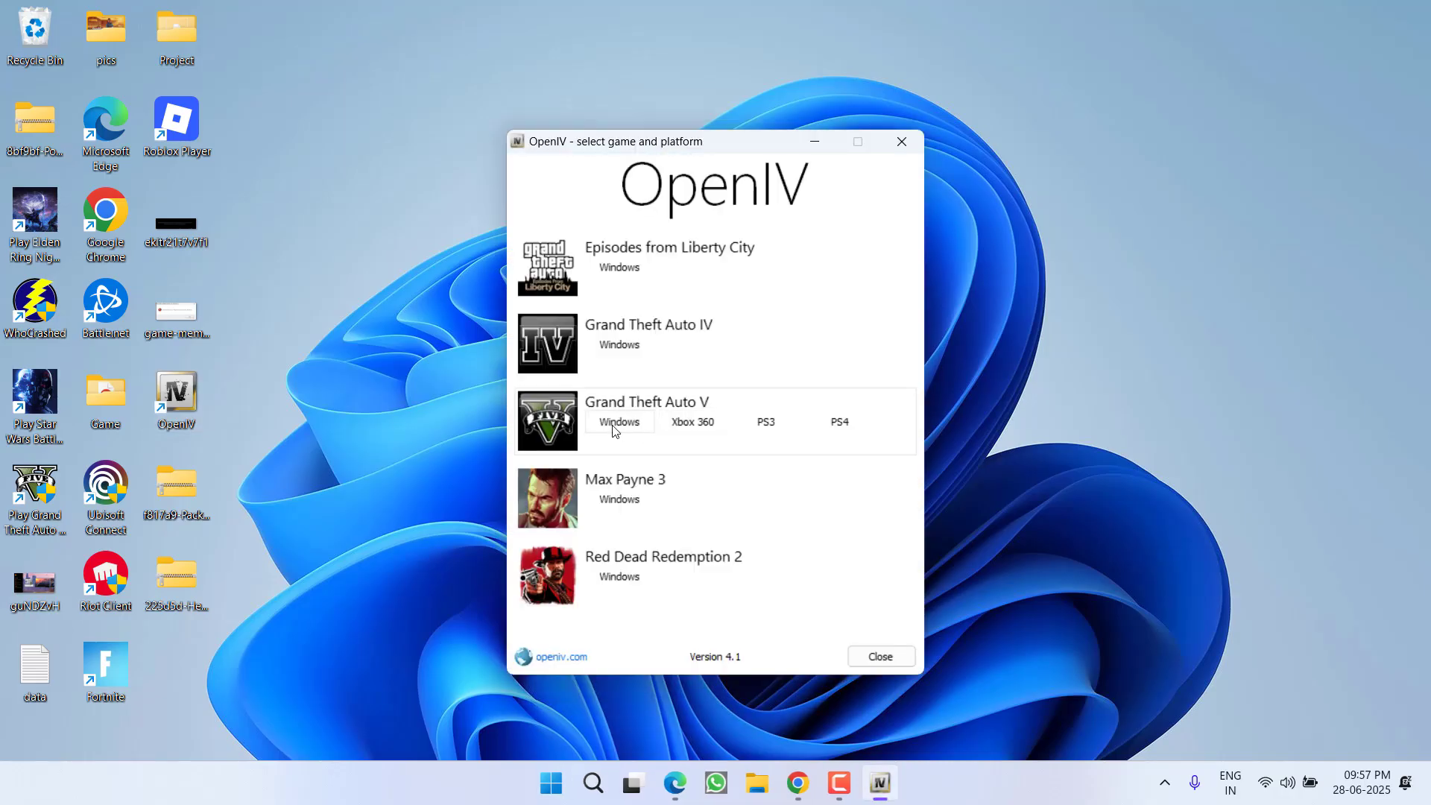
click(613, 431)
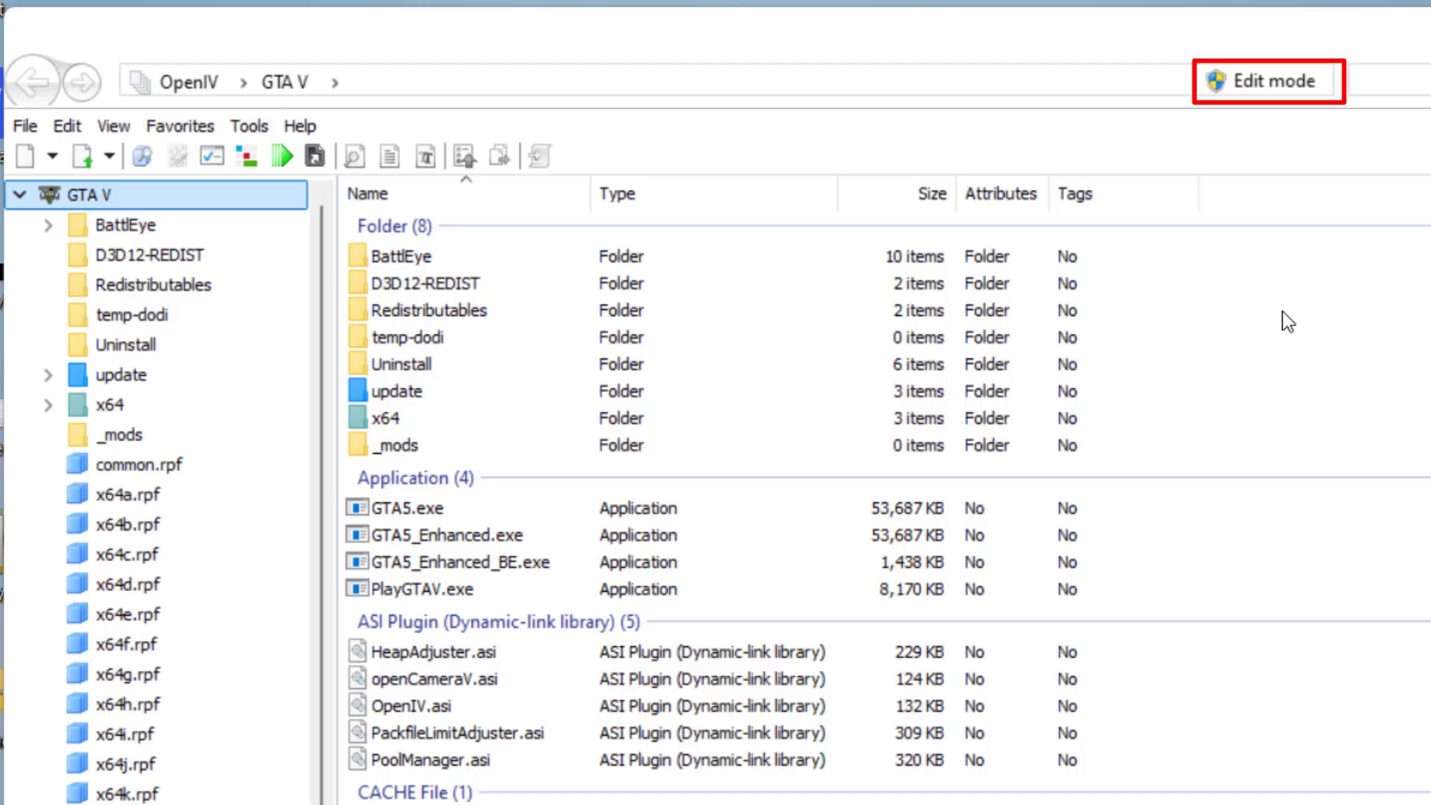
click(1276, 82)
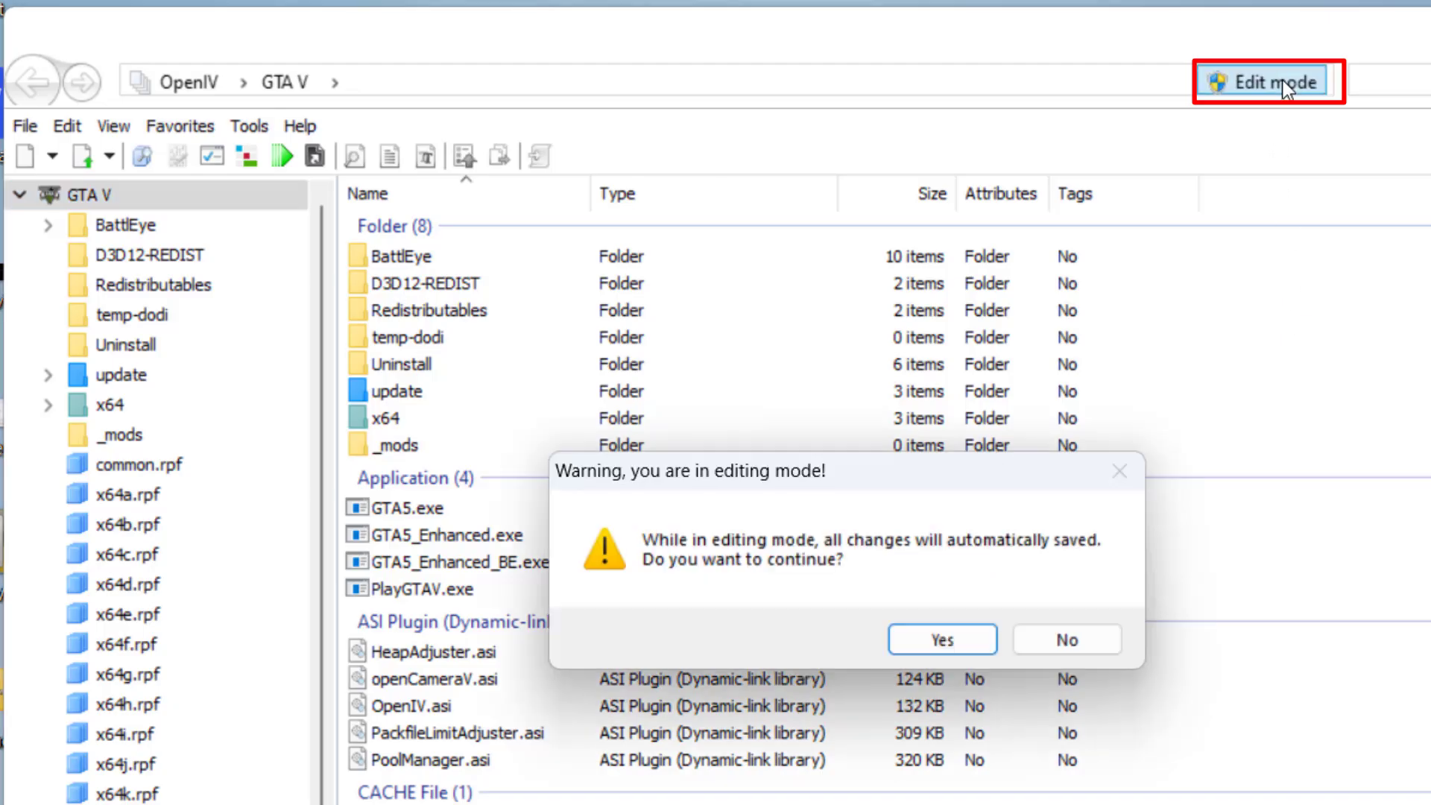
click(941, 640)
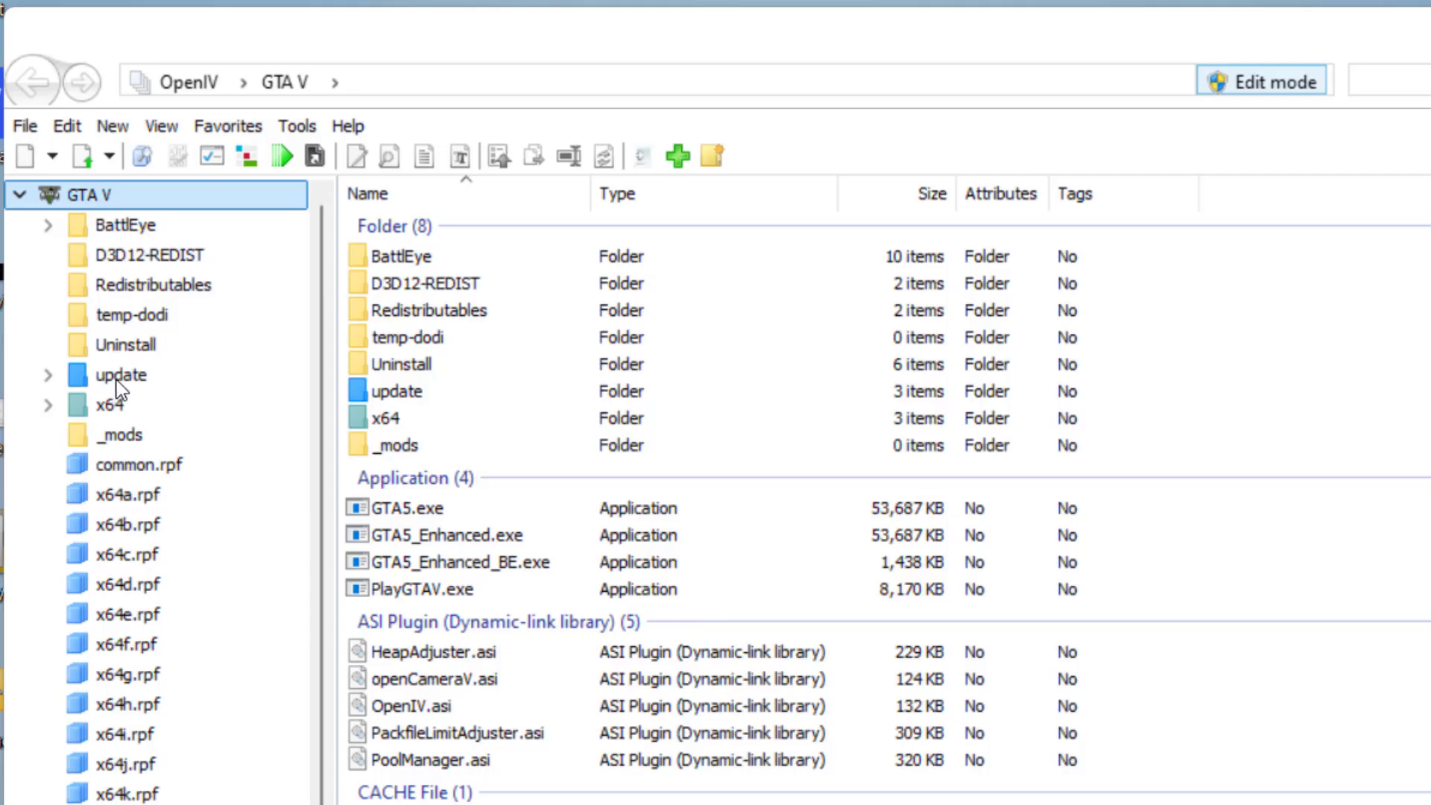
Expand the update folder and open update.rpf.
click(77, 377)
click(44, 375)
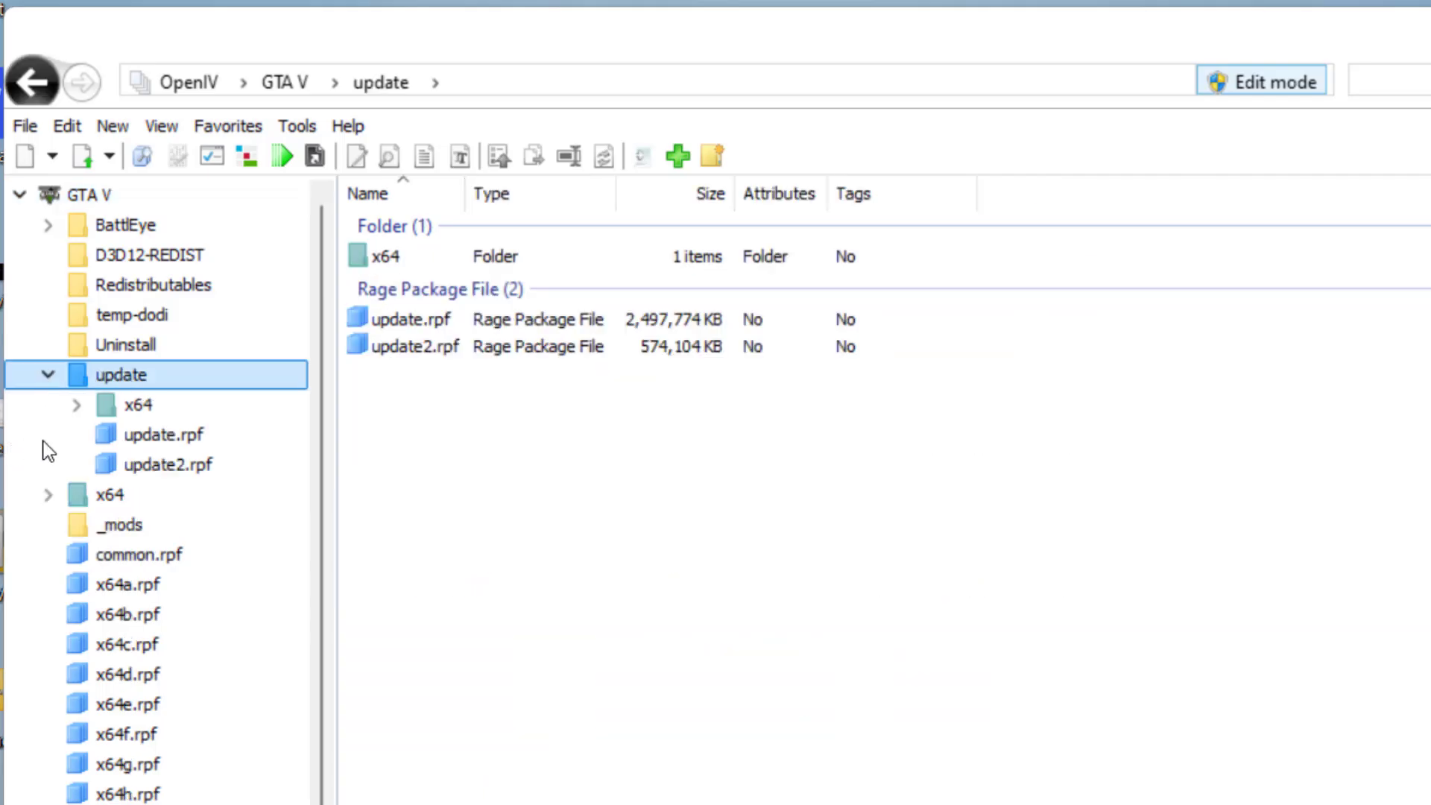
click(151, 437)
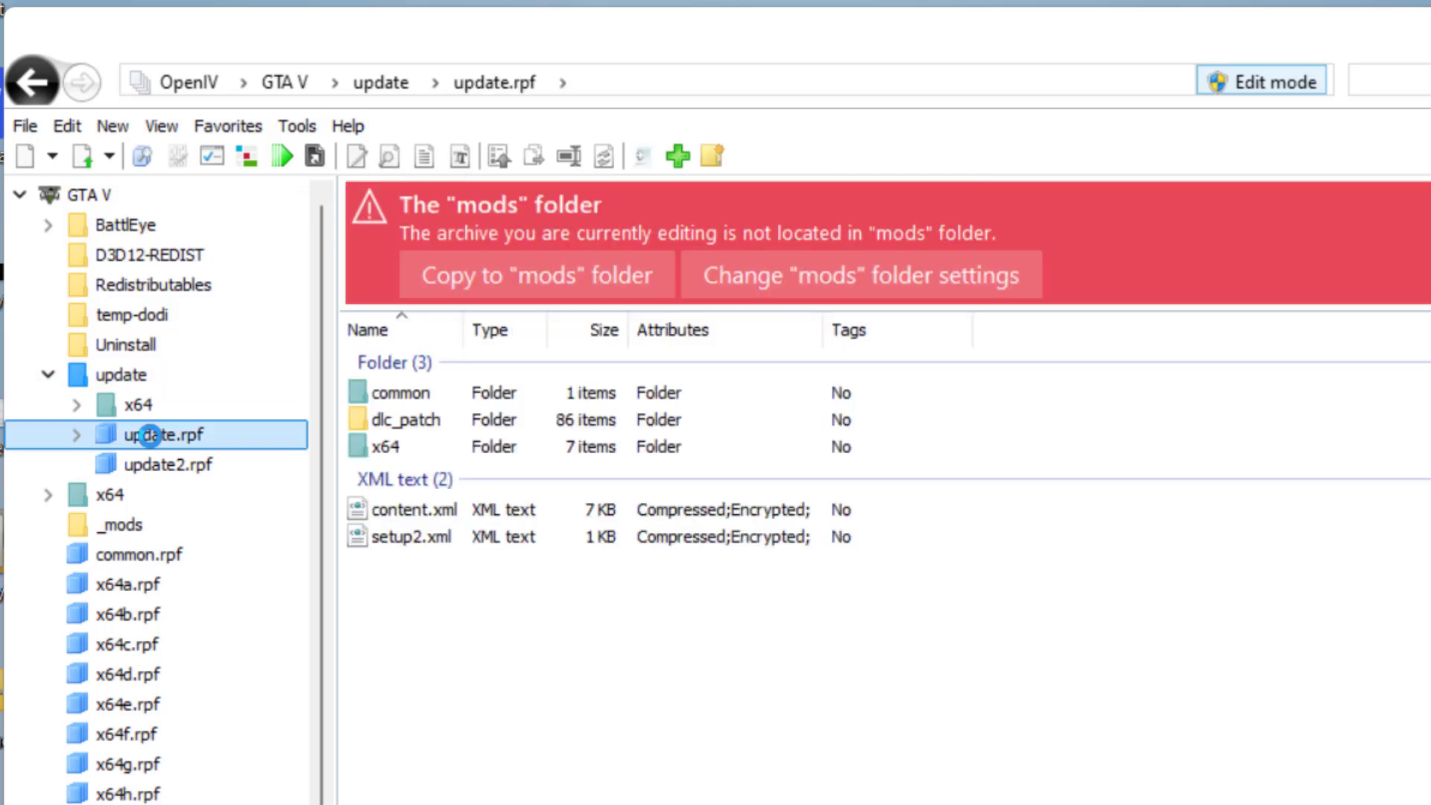
Expand update.rpf down to its common\data folder.
click(84, 436)
click(176, 465)
click(105, 465)
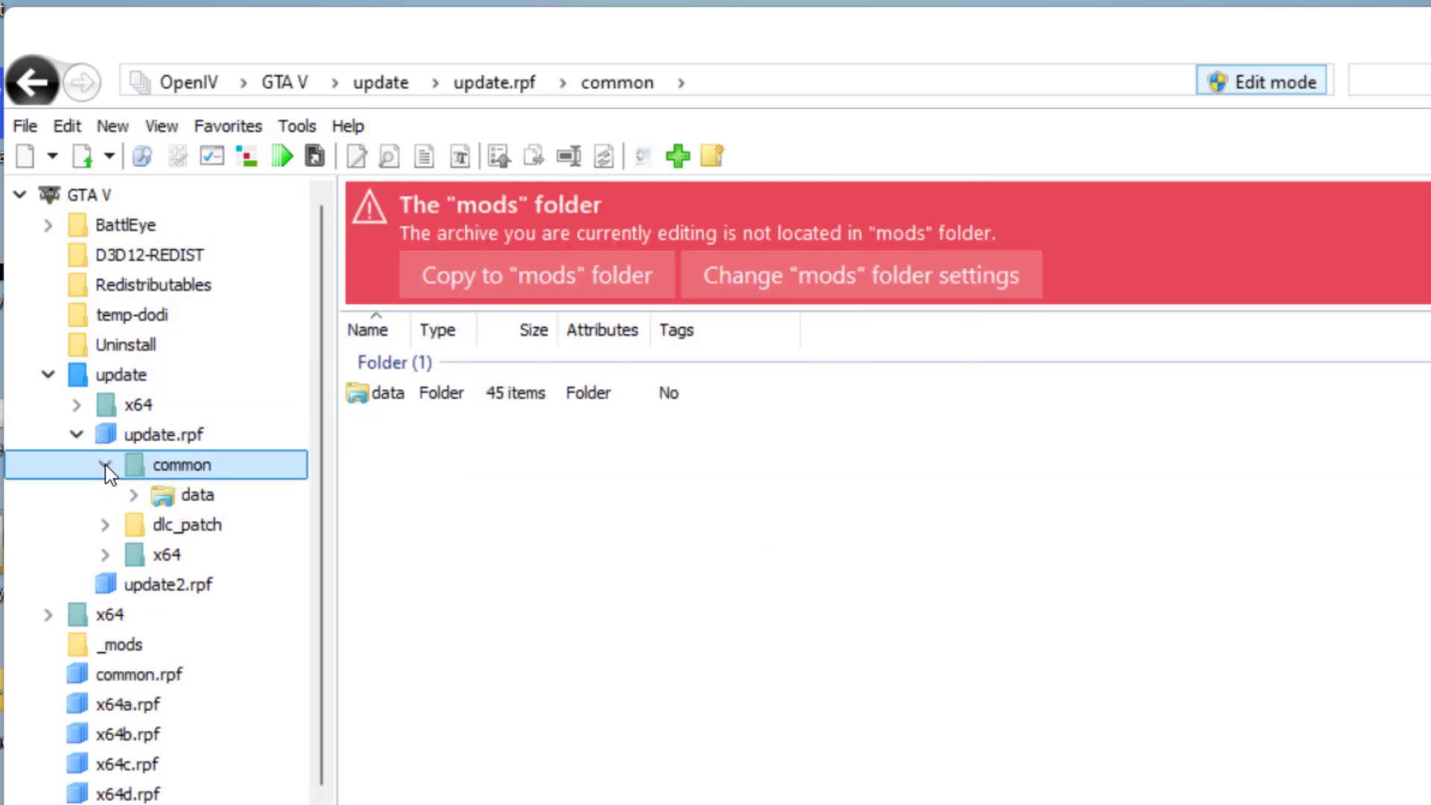
click(165, 498)
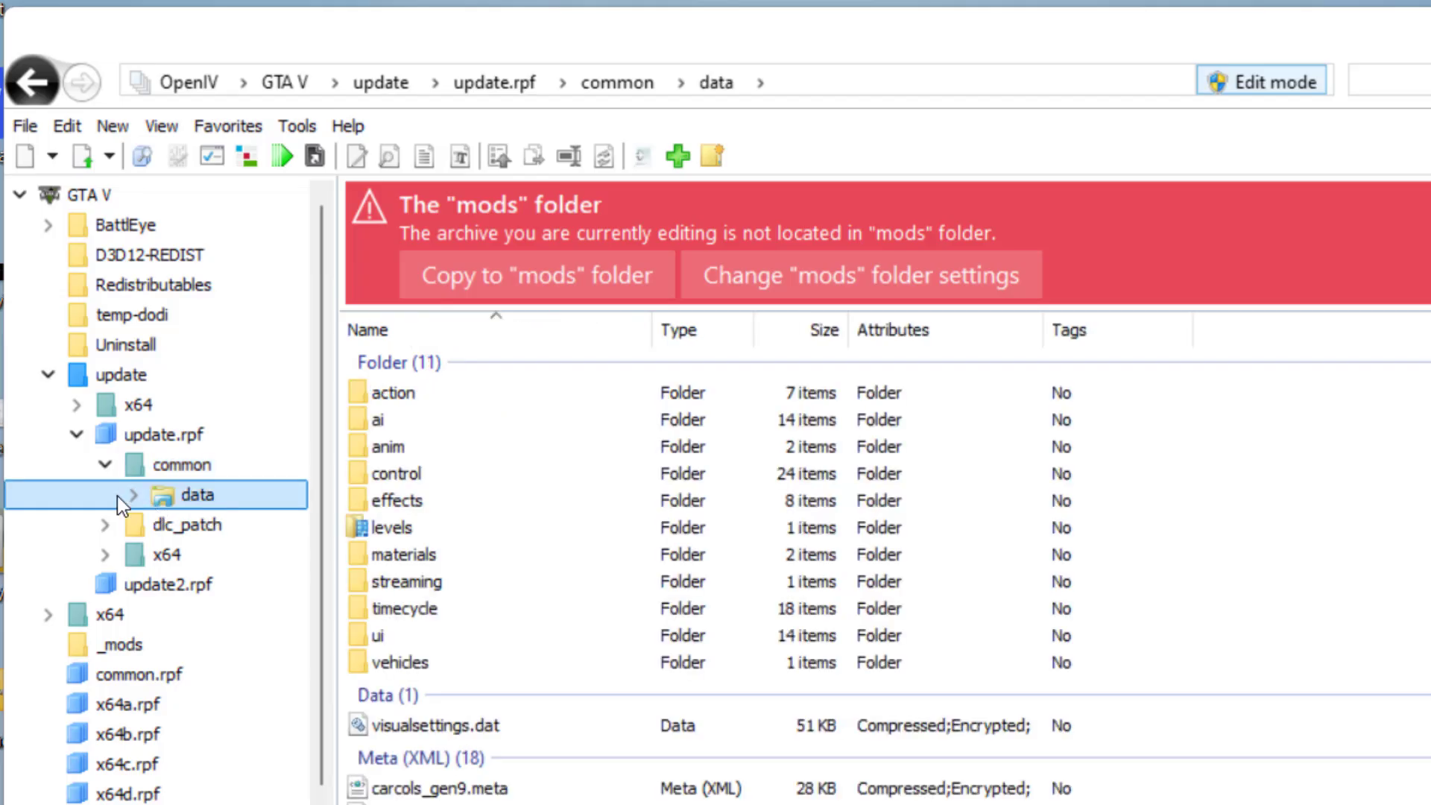
click(131, 495)
Drag a copy of gameconfig.xml from common\data onto the desktop.
scroll(583, 801, down, 3)
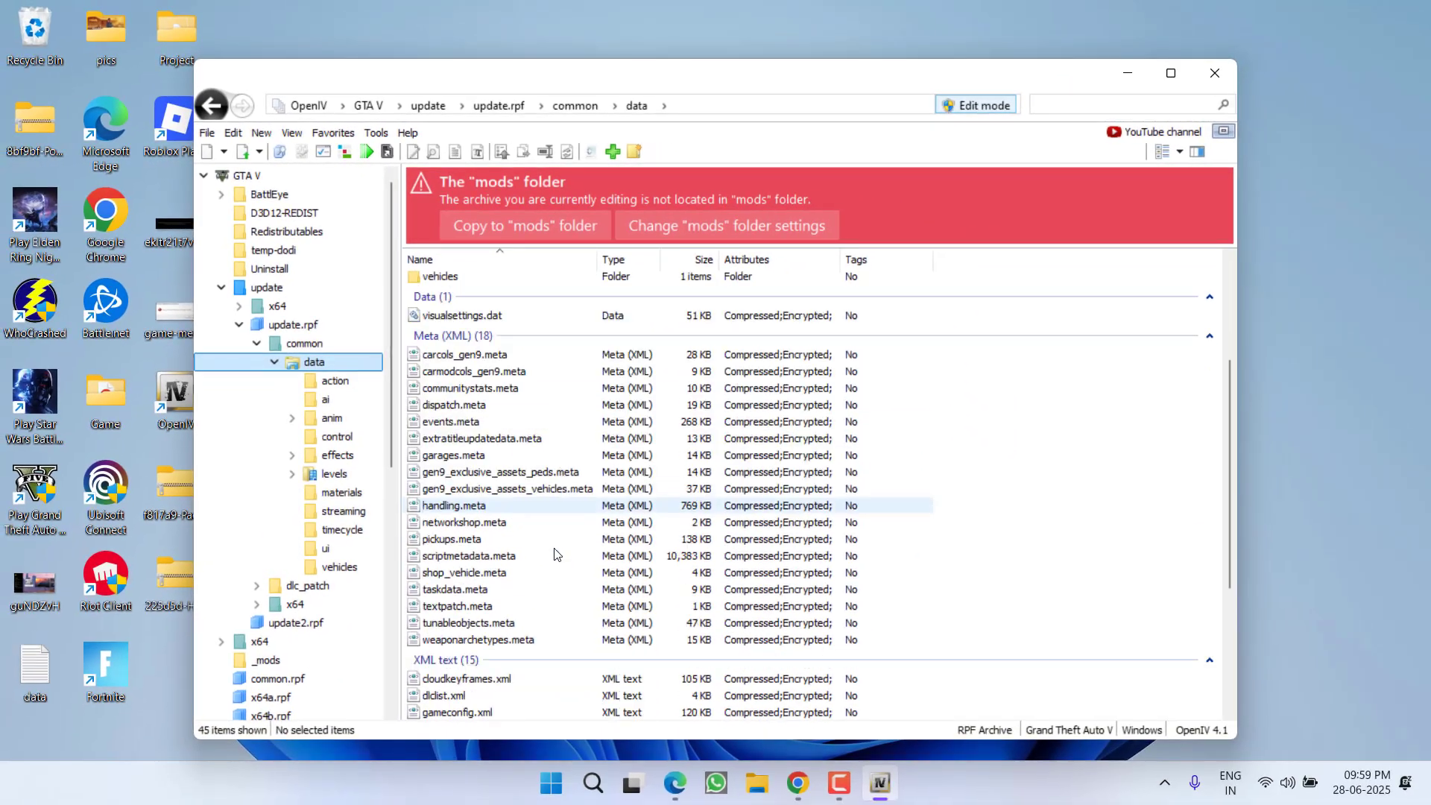
scroll(554, 555, down, 5)
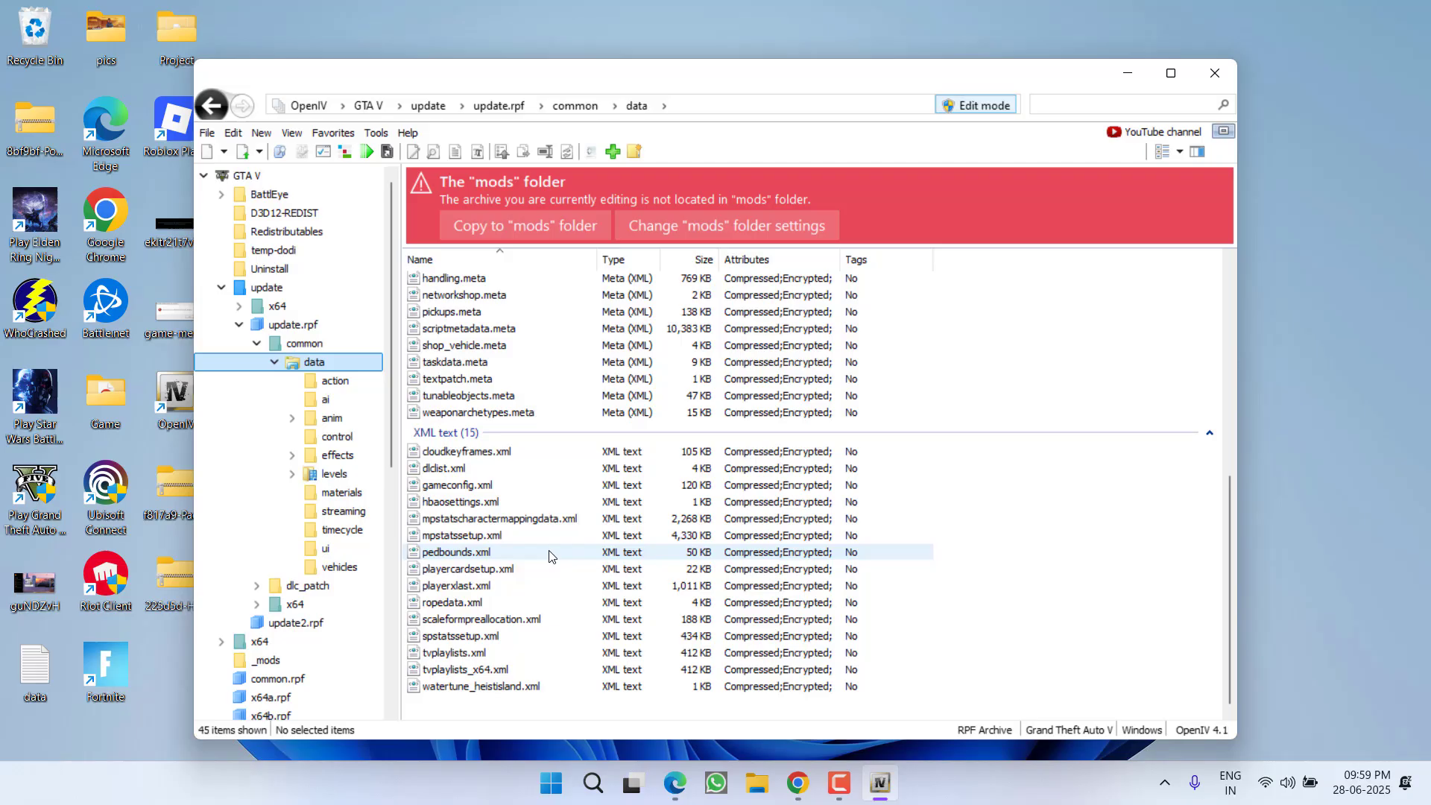
scroll(507, 597, up, 3)
click(504, 628)
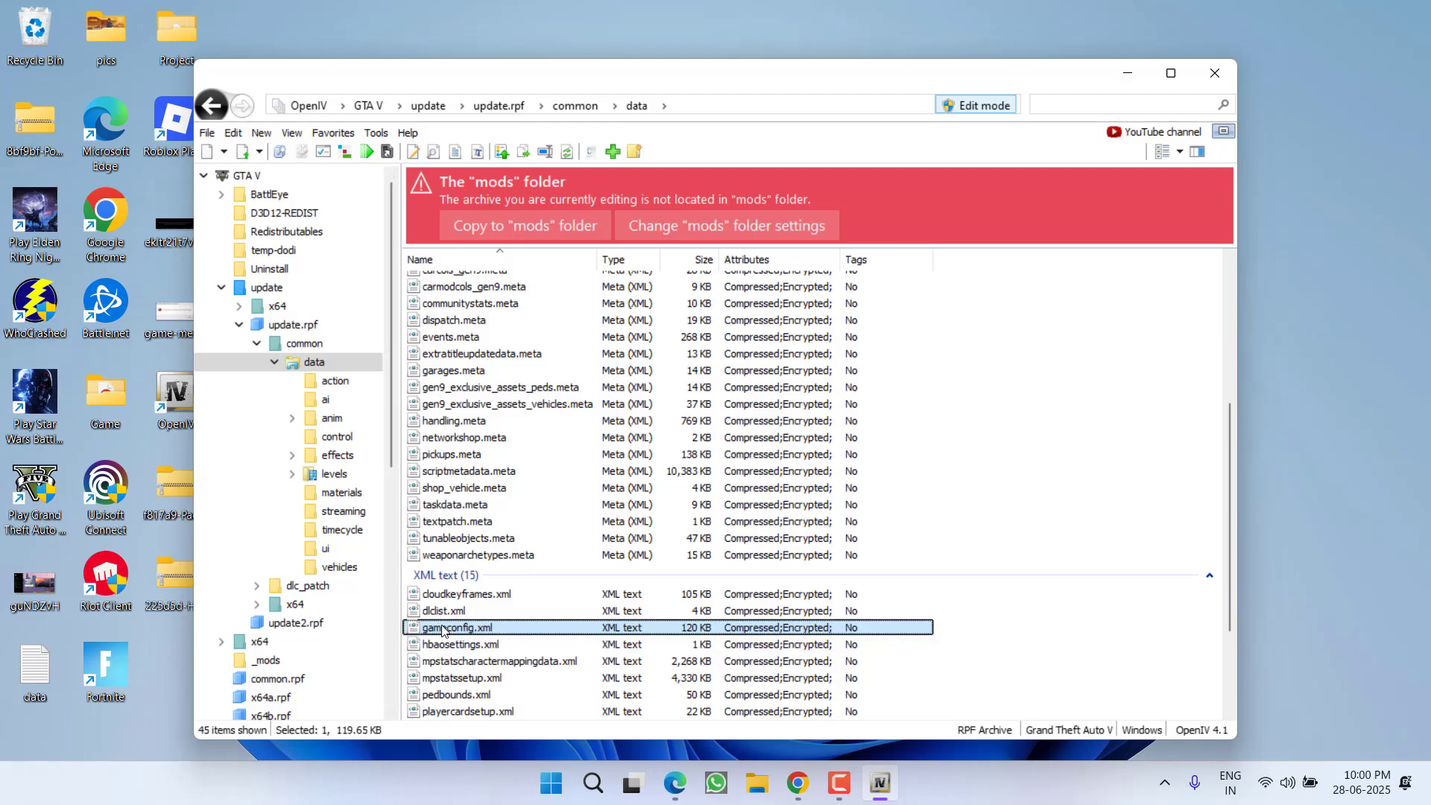
drag(455, 632, 328, 654)
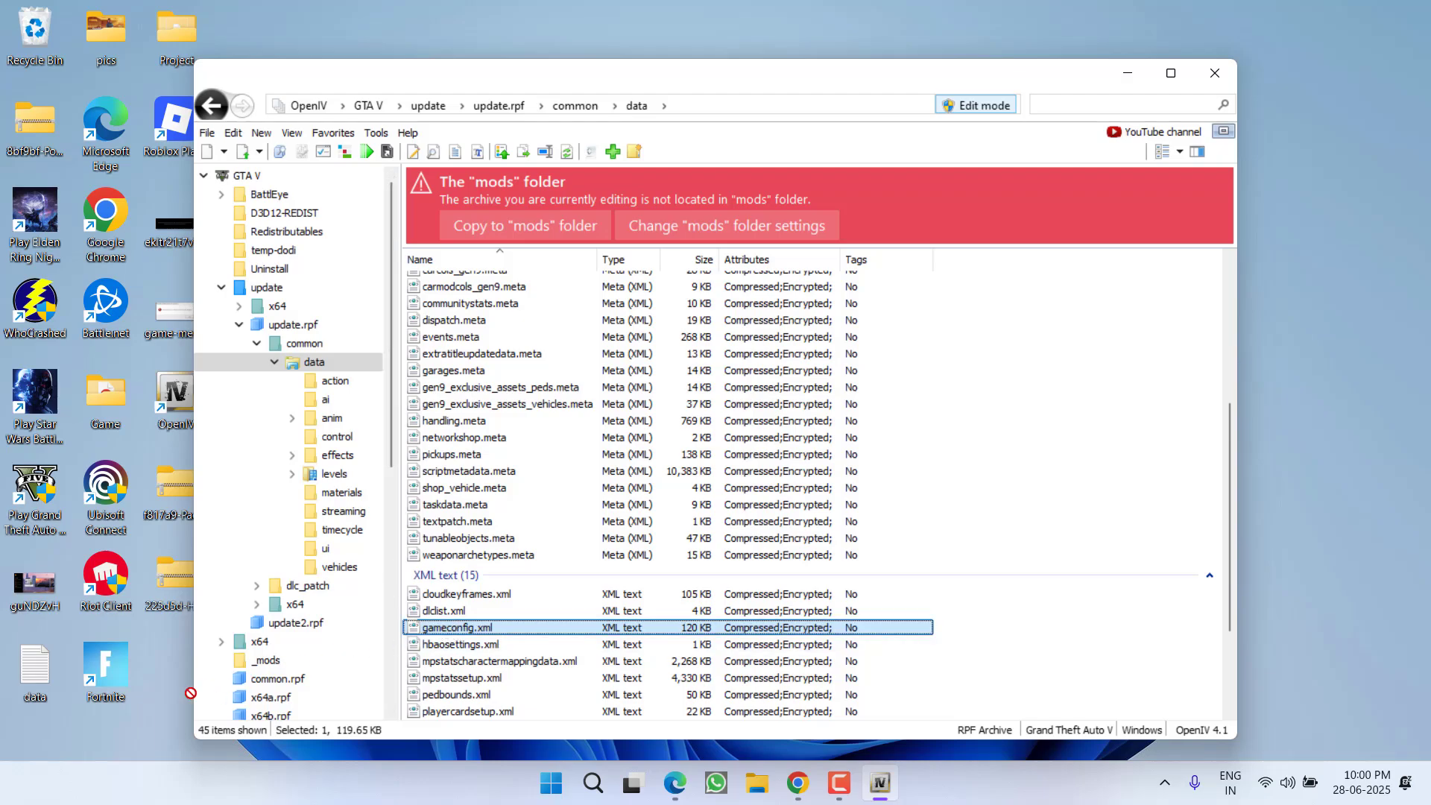
drag(168, 696, 168, 695)
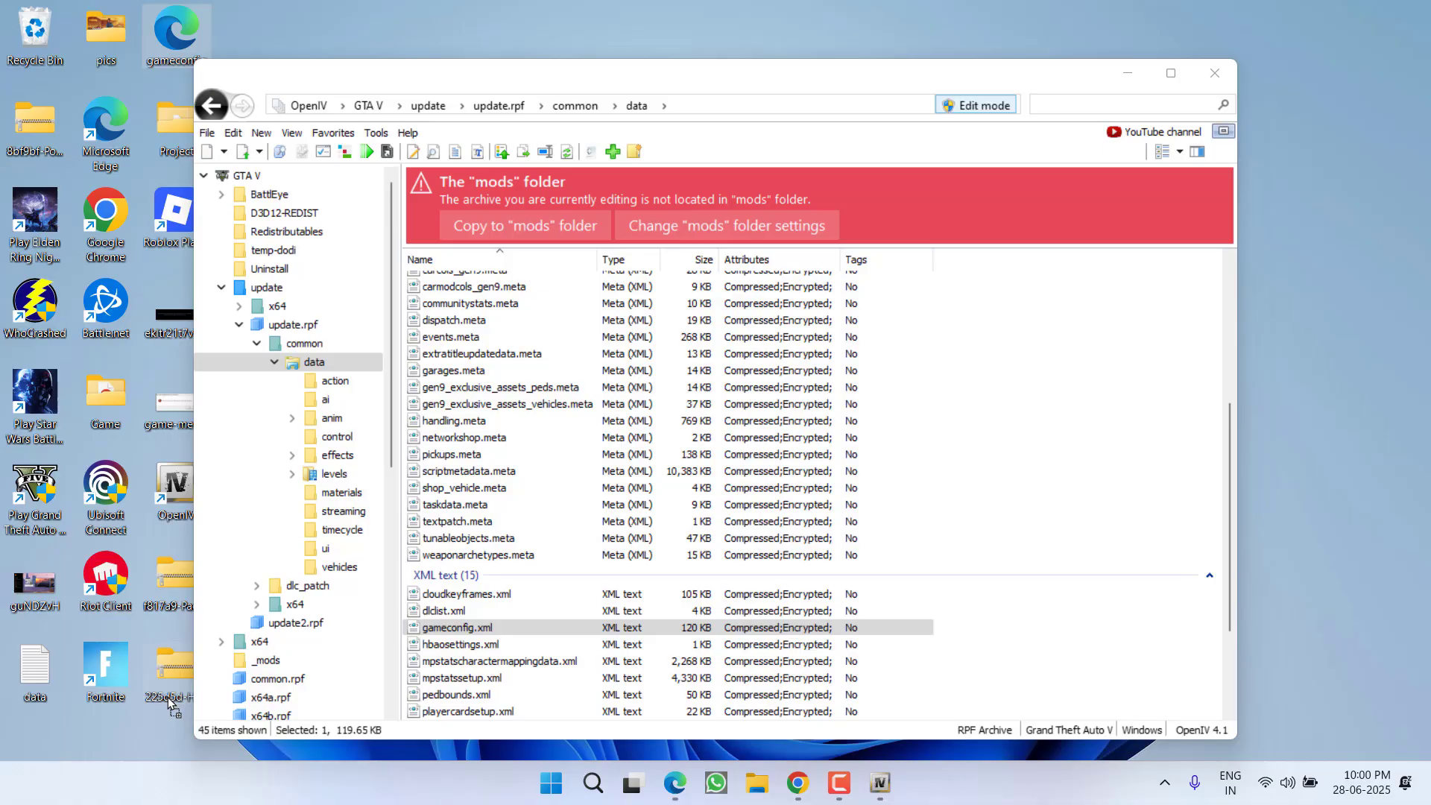
click(443, 632)
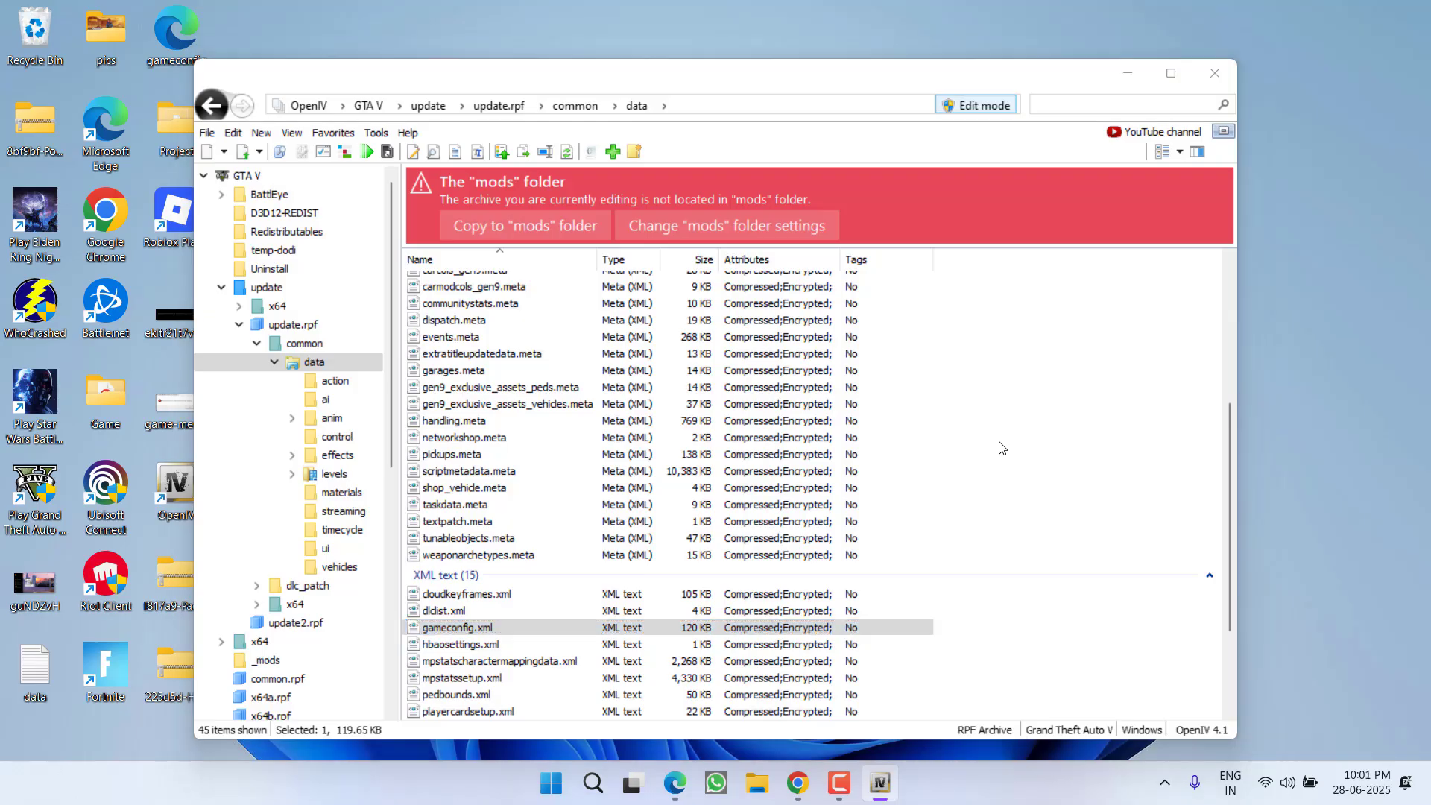
Check GTA5.exe's Properties Details in the Grand Theft Auto V Enhanced folder: file version 1.0.811.8.
key(super+e)
double_click(1283, 174)
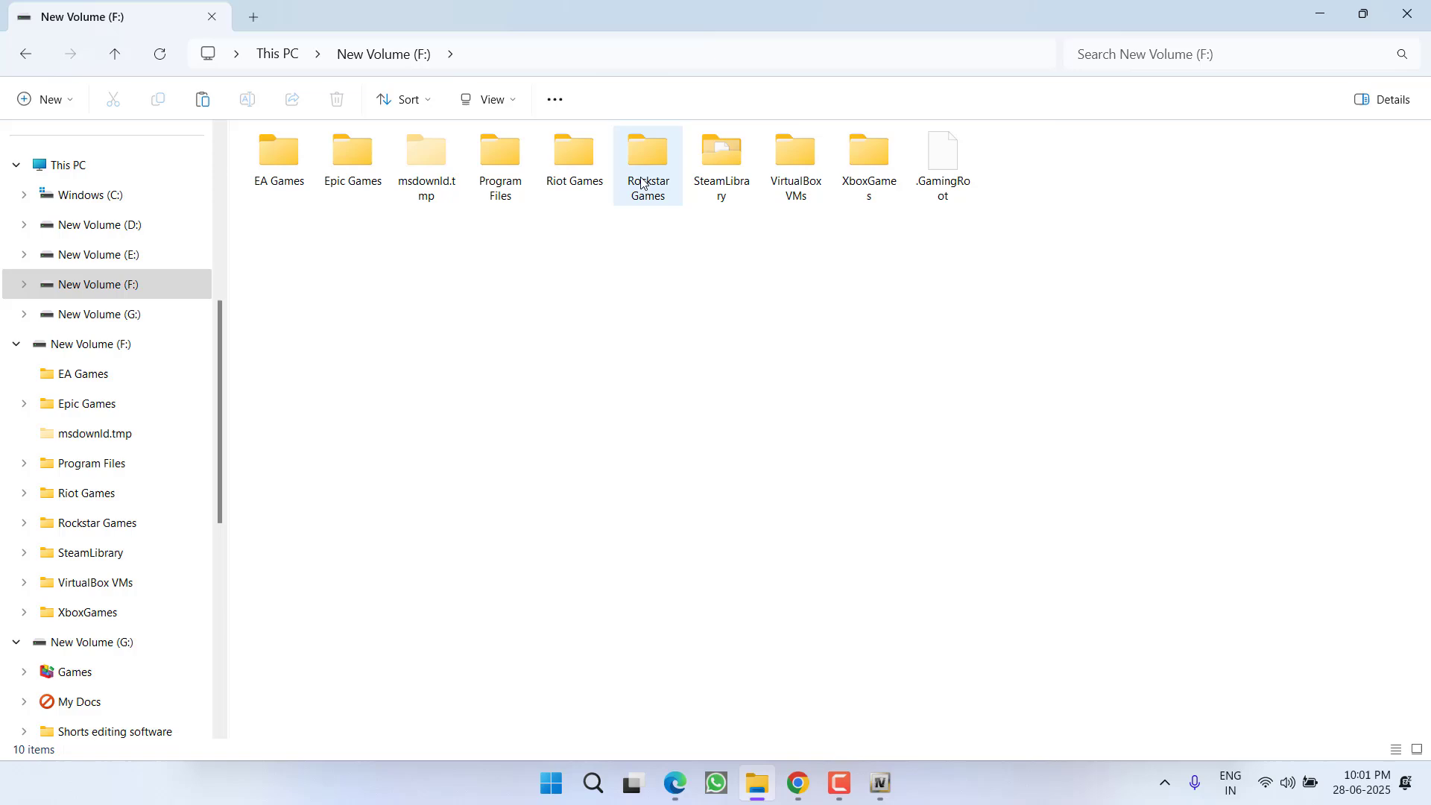
double_click(656, 168)
double_click(395, 169)
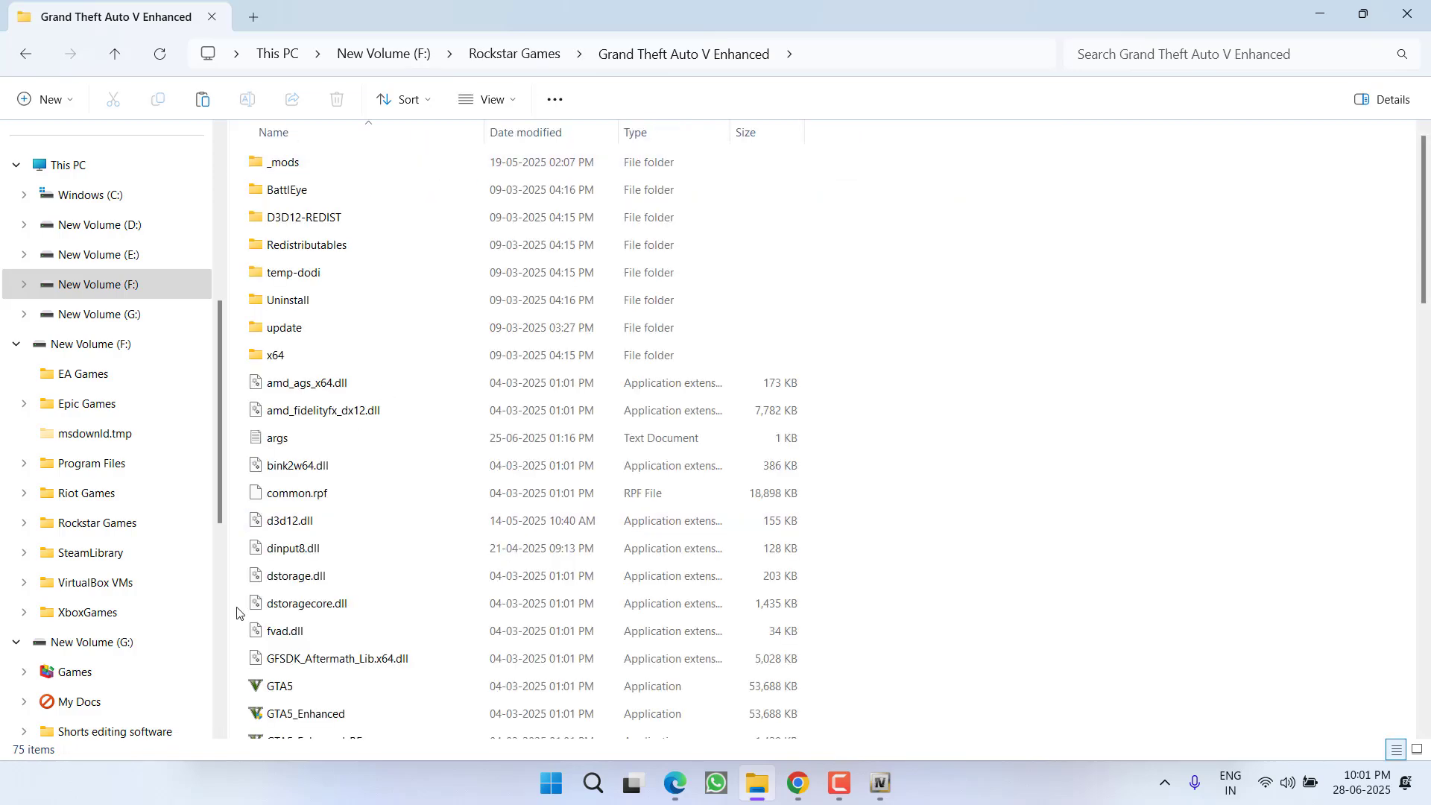
click(280, 685)
scroll(334, 622, down, 2)
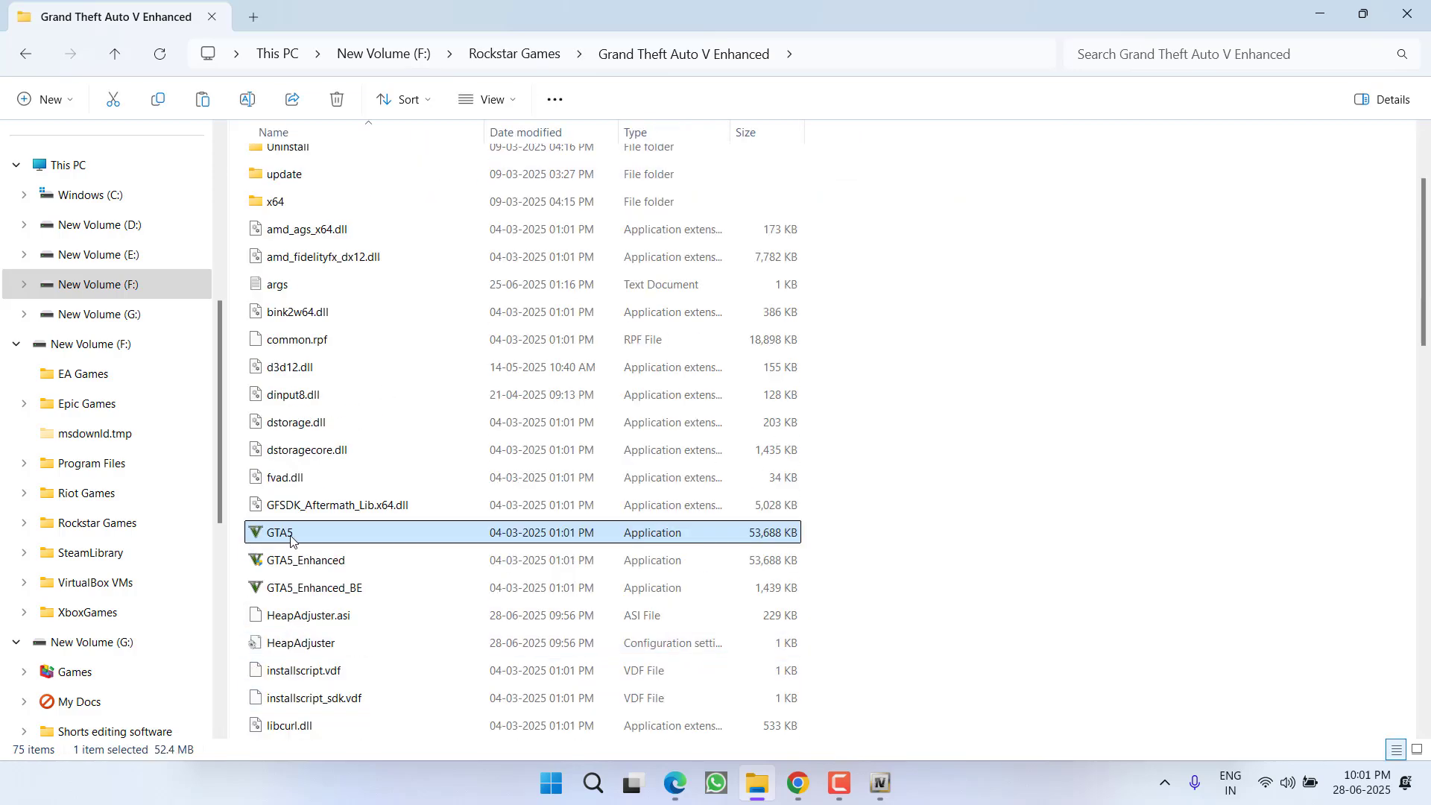
right_click(281, 534)
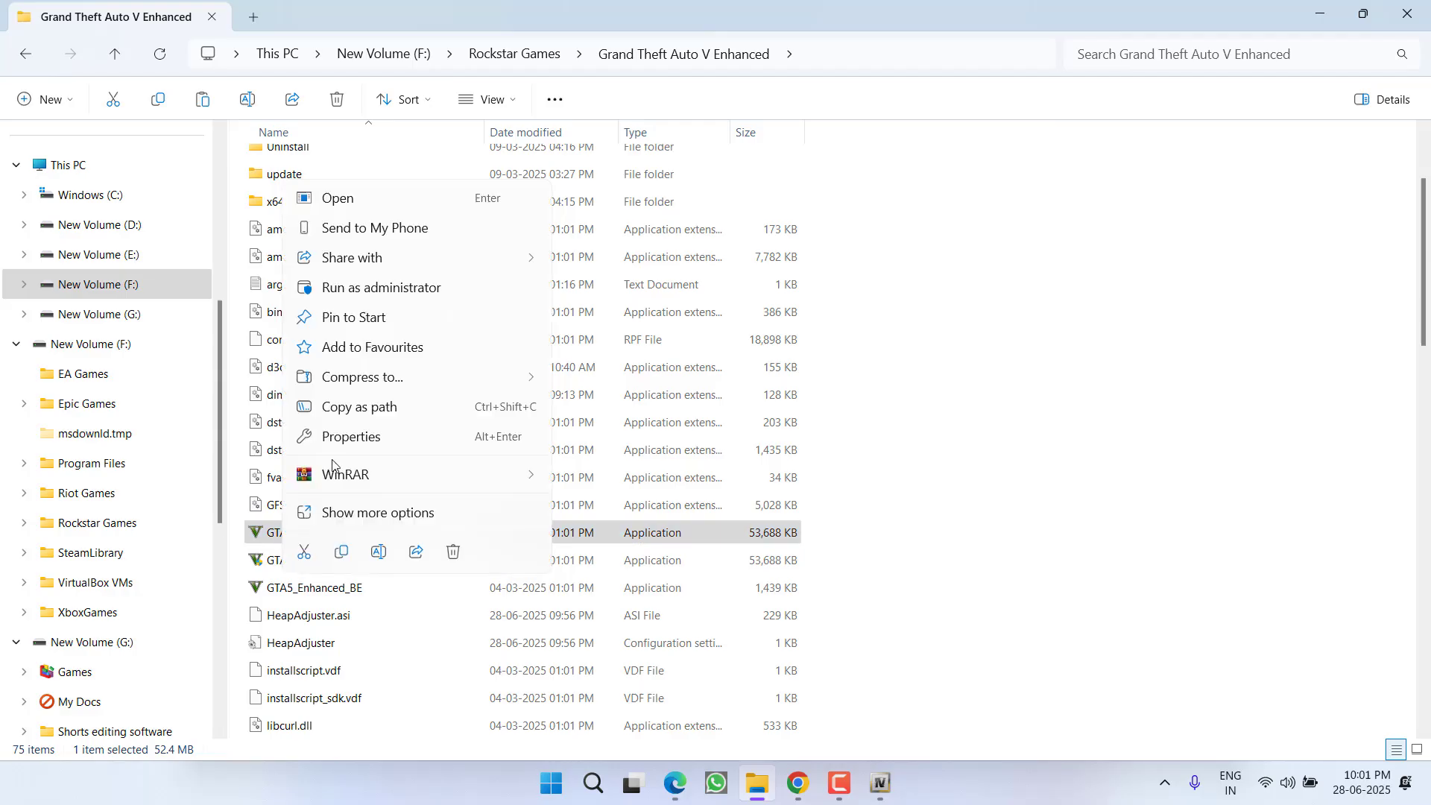
click(361, 436)
click(477, 277)
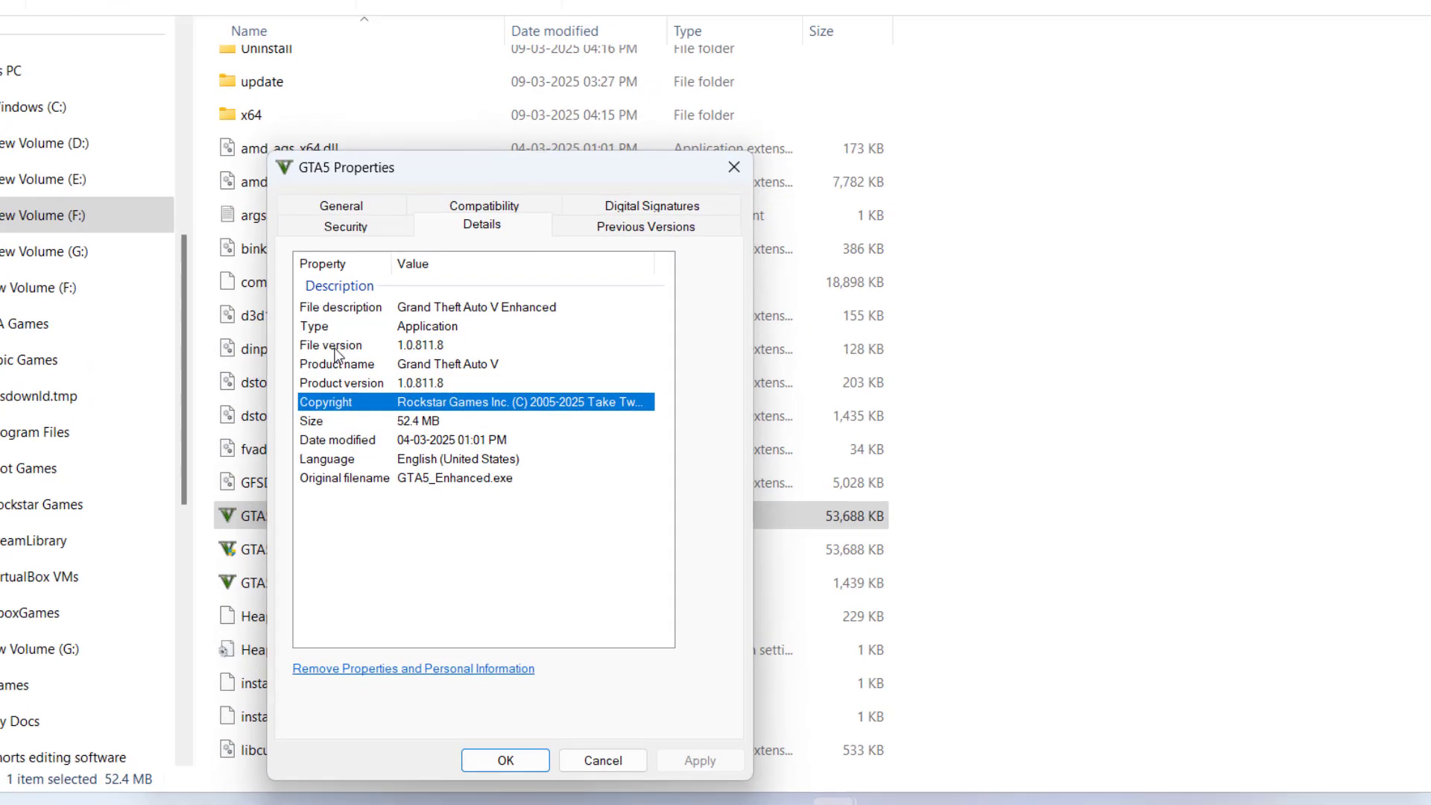
click(342, 392)
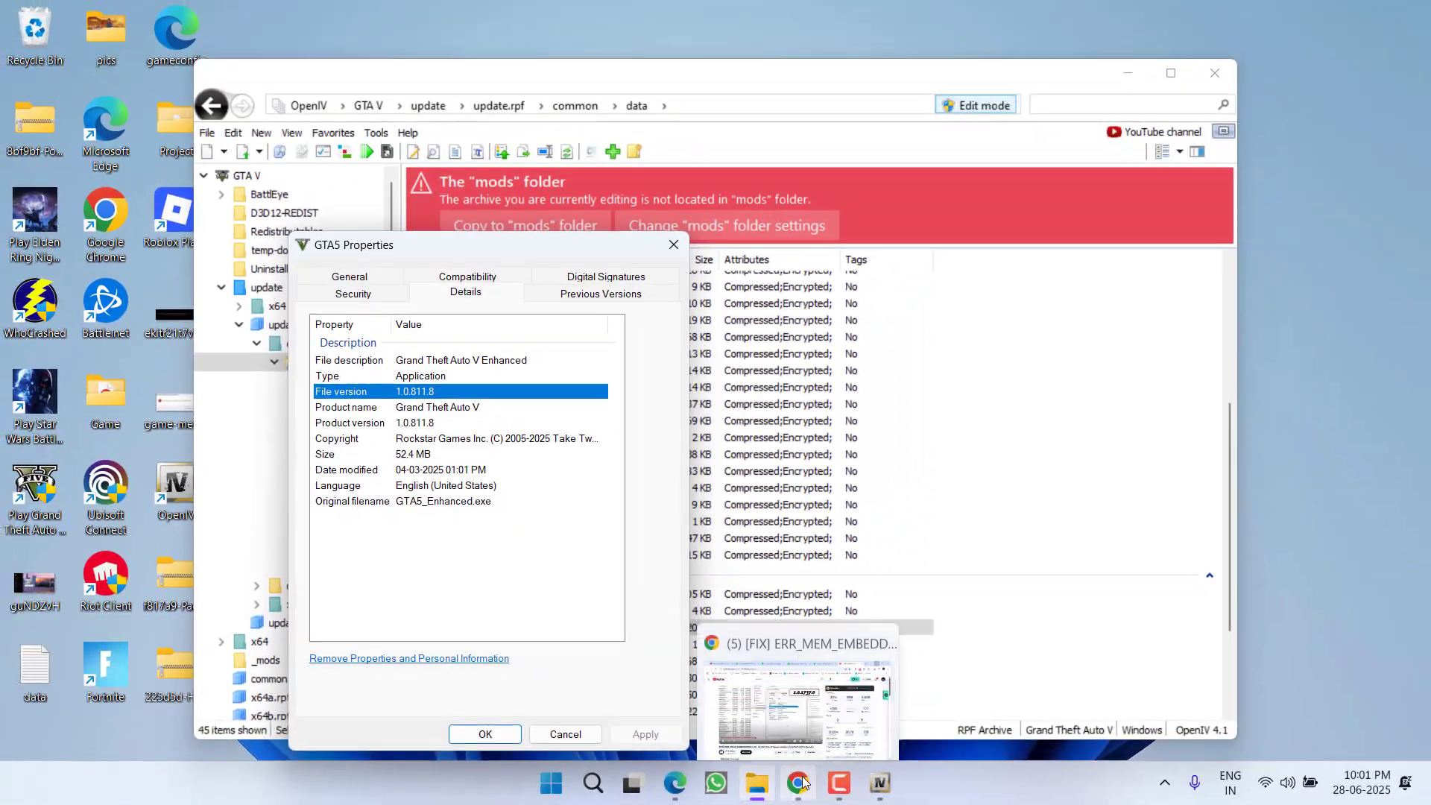
Download the Gameconfig for Legacy & Enhanced v35 archive to the Desktop.
click(802, 781)
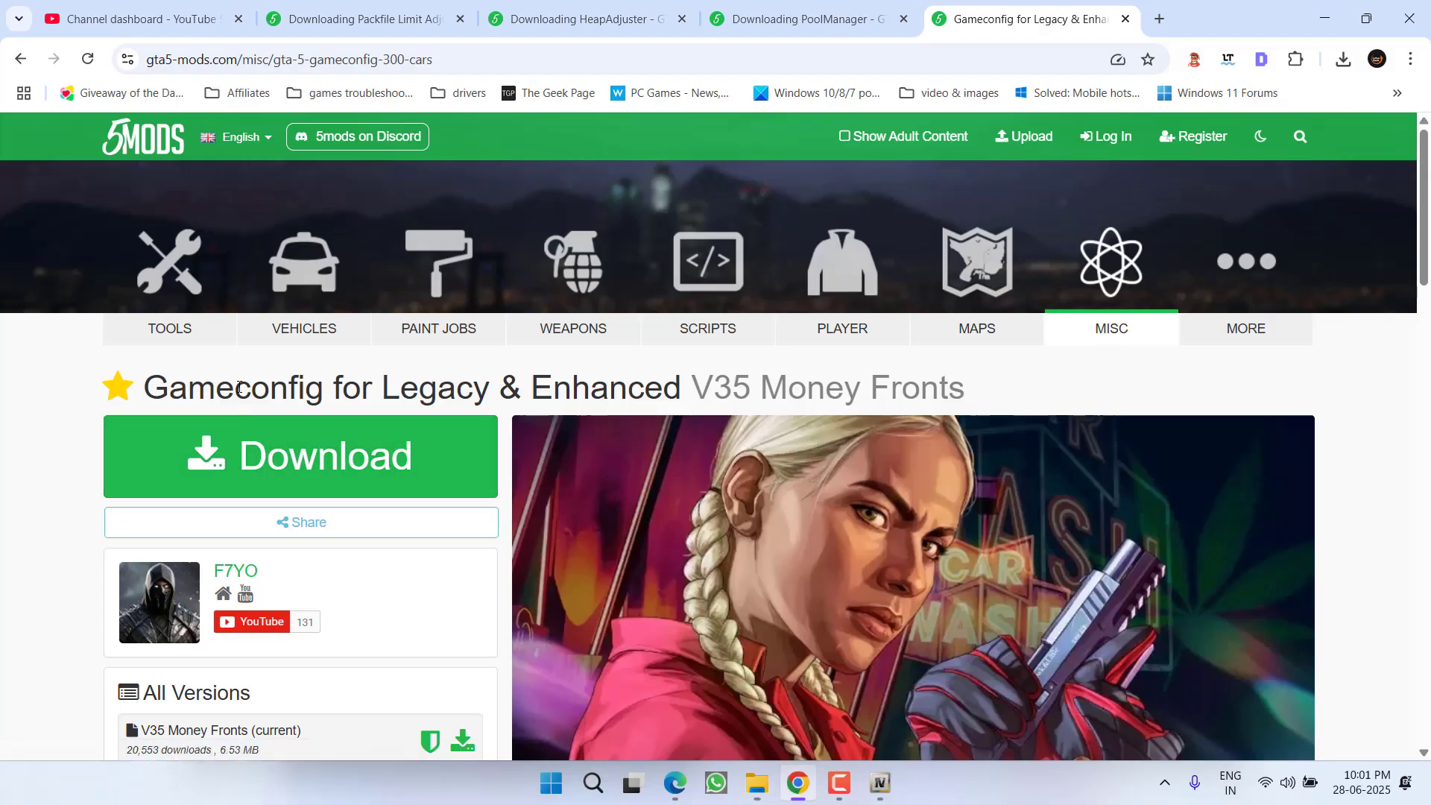
drag(224, 388, 649, 388)
click(382, 456)
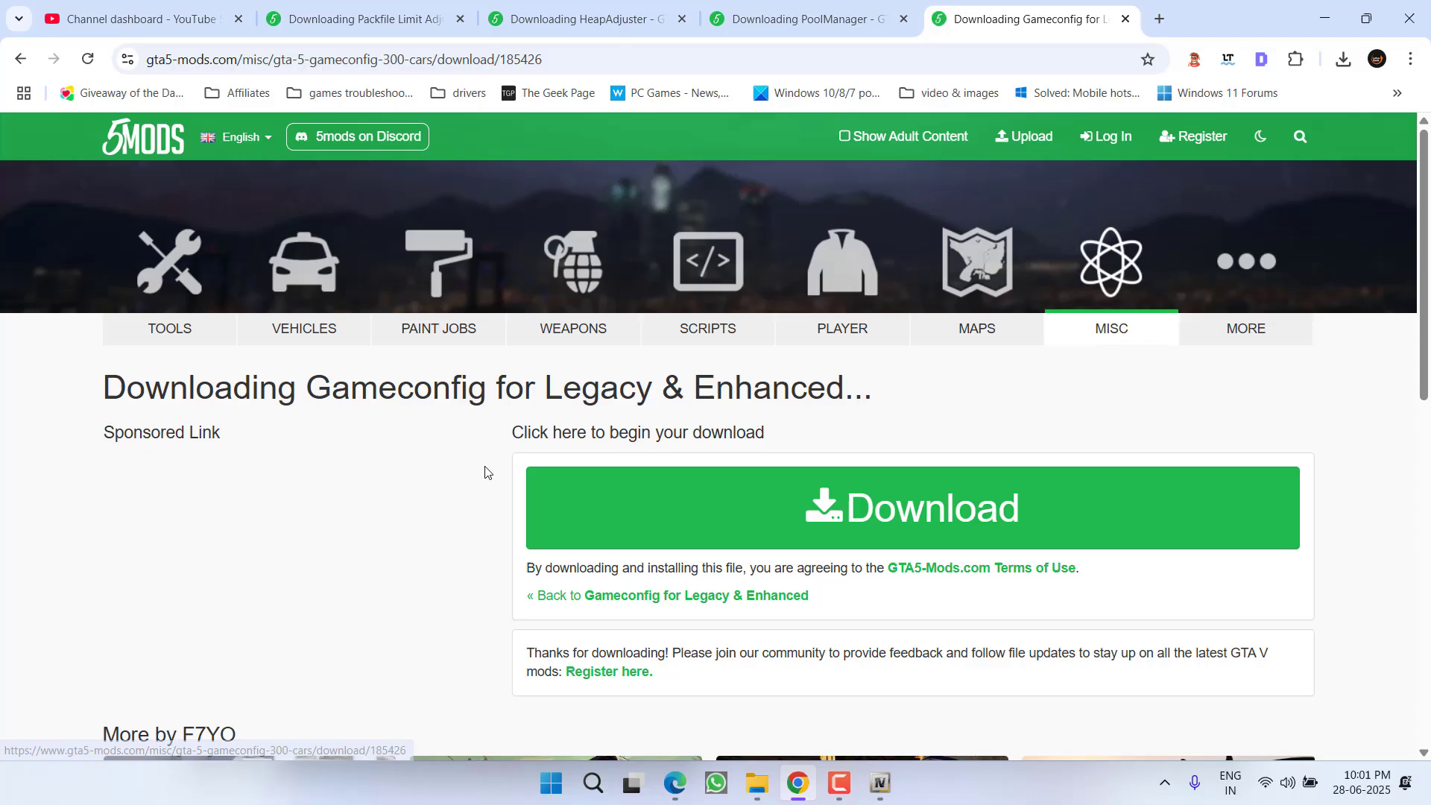
click(858, 517)
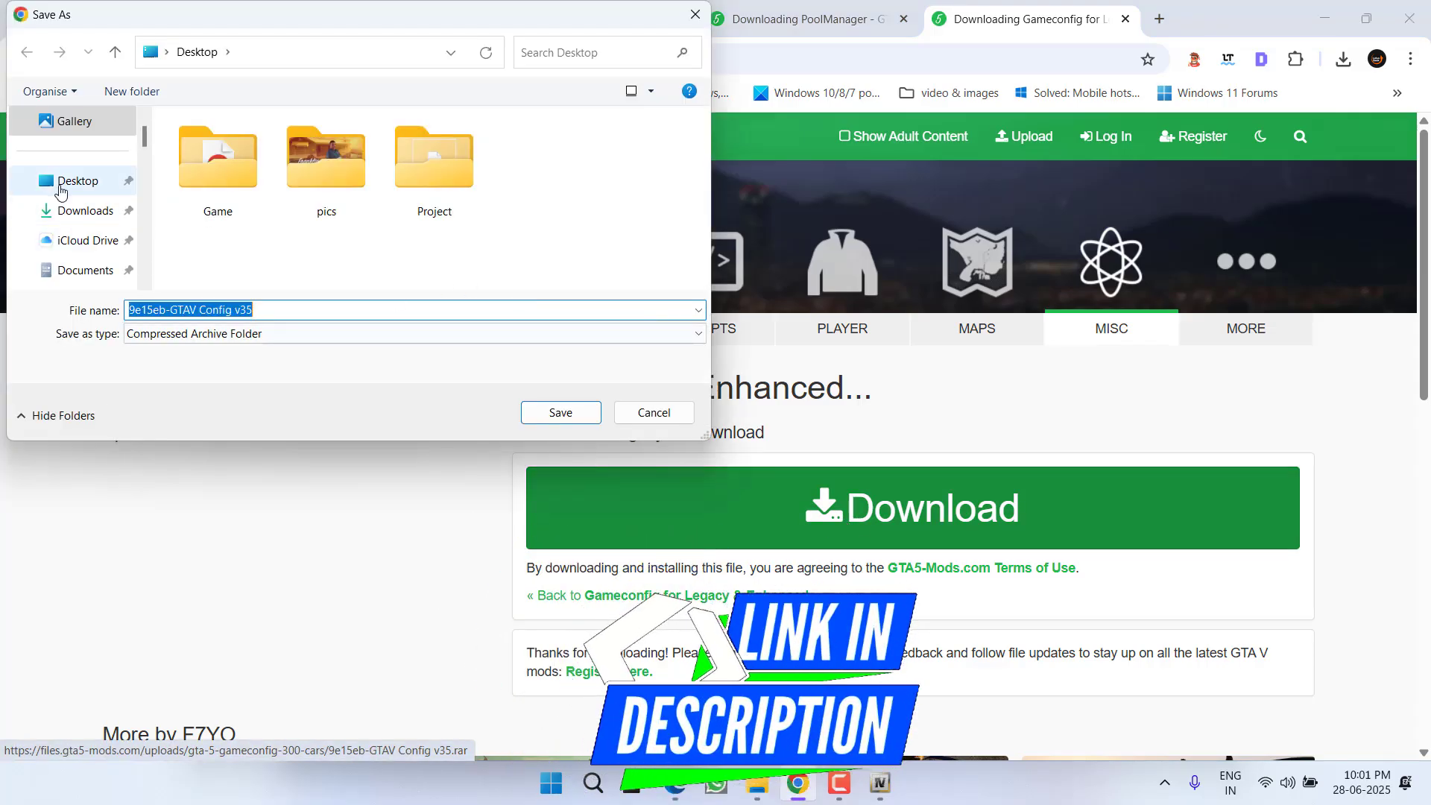
click(561, 412)
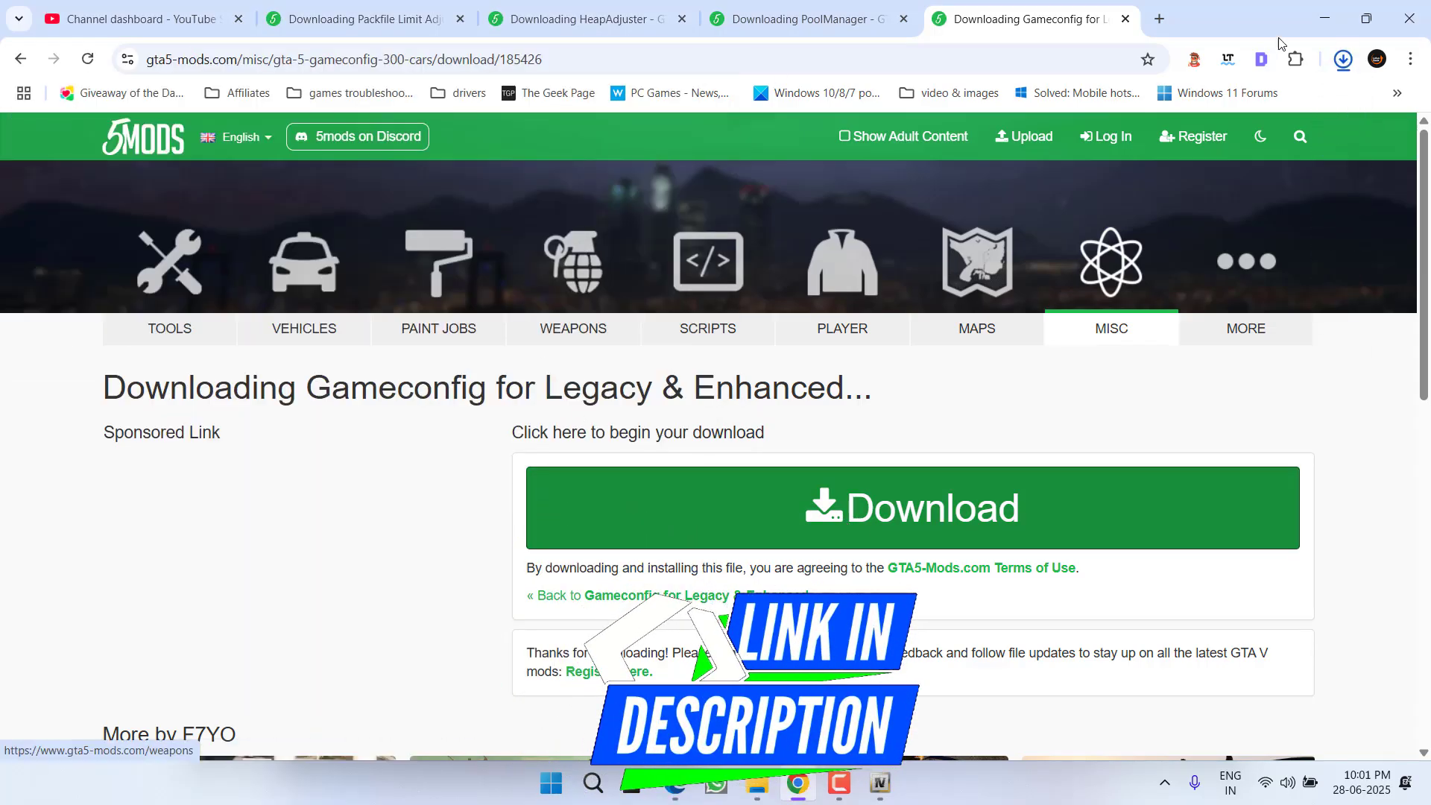
Open Old Versions › Gta Config v7.0 For 1.0.1011.1 › 0,1x traffic 0,1x peds and select gameconfig.
click(1323, 17)
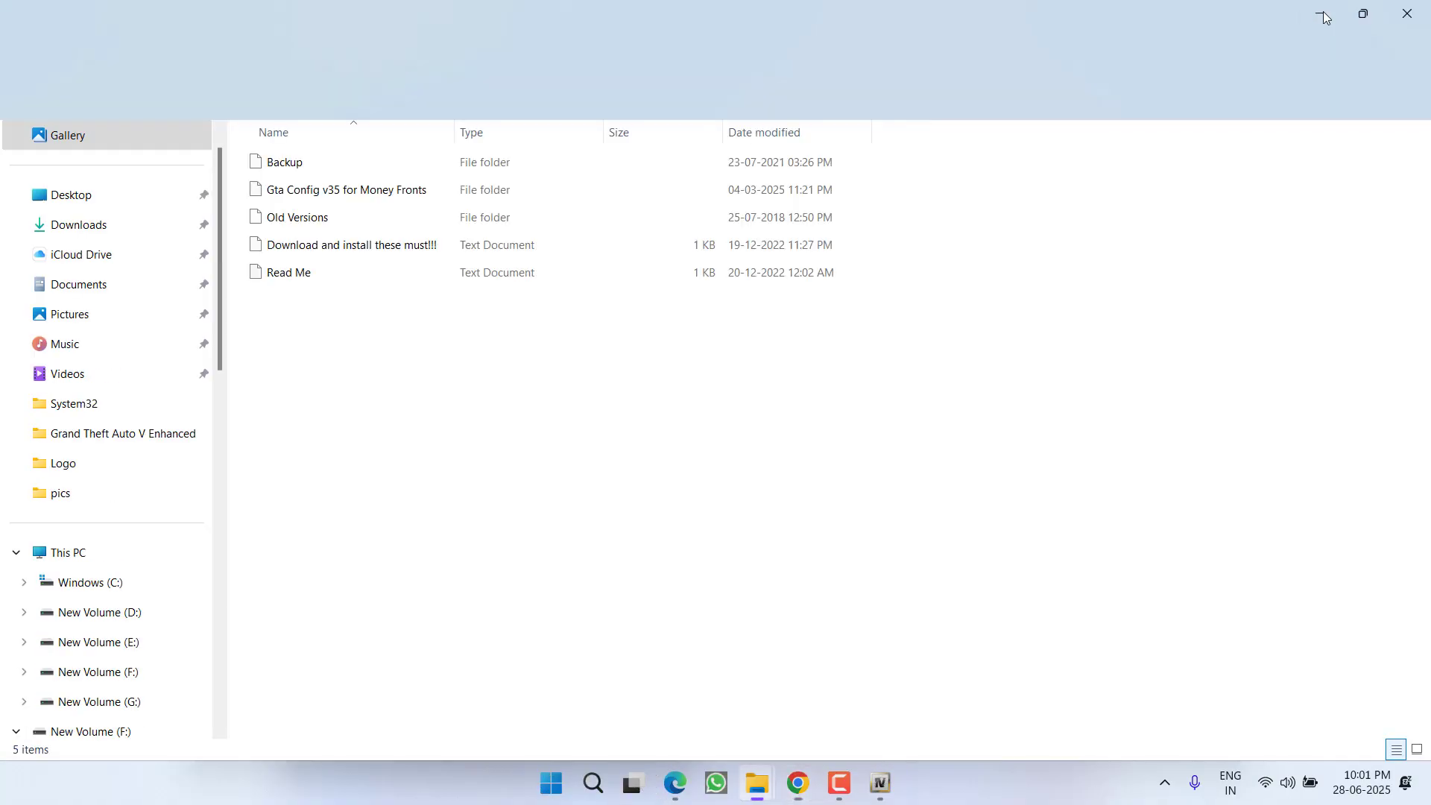
click(1363, 13)
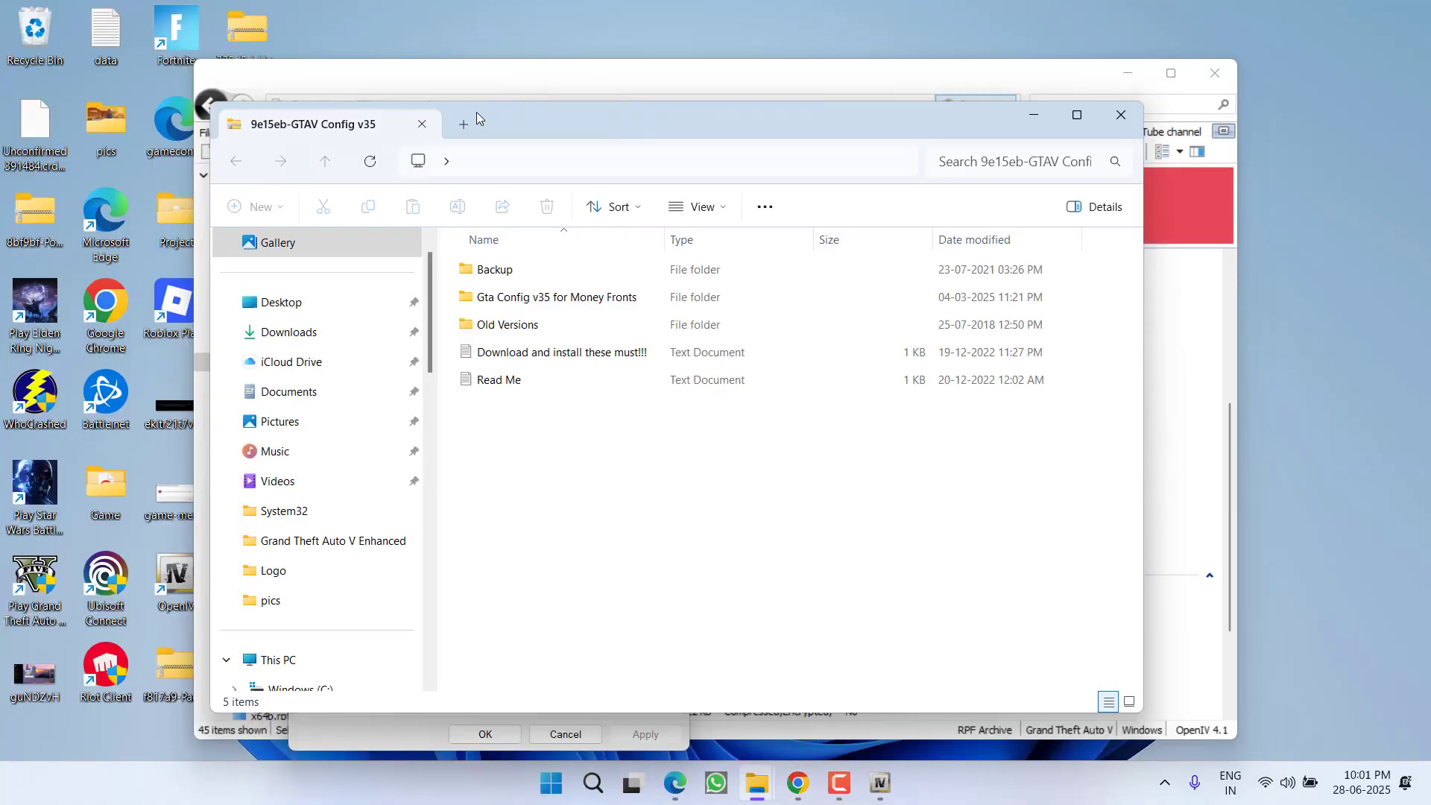
drag(476, 111, 877, 107)
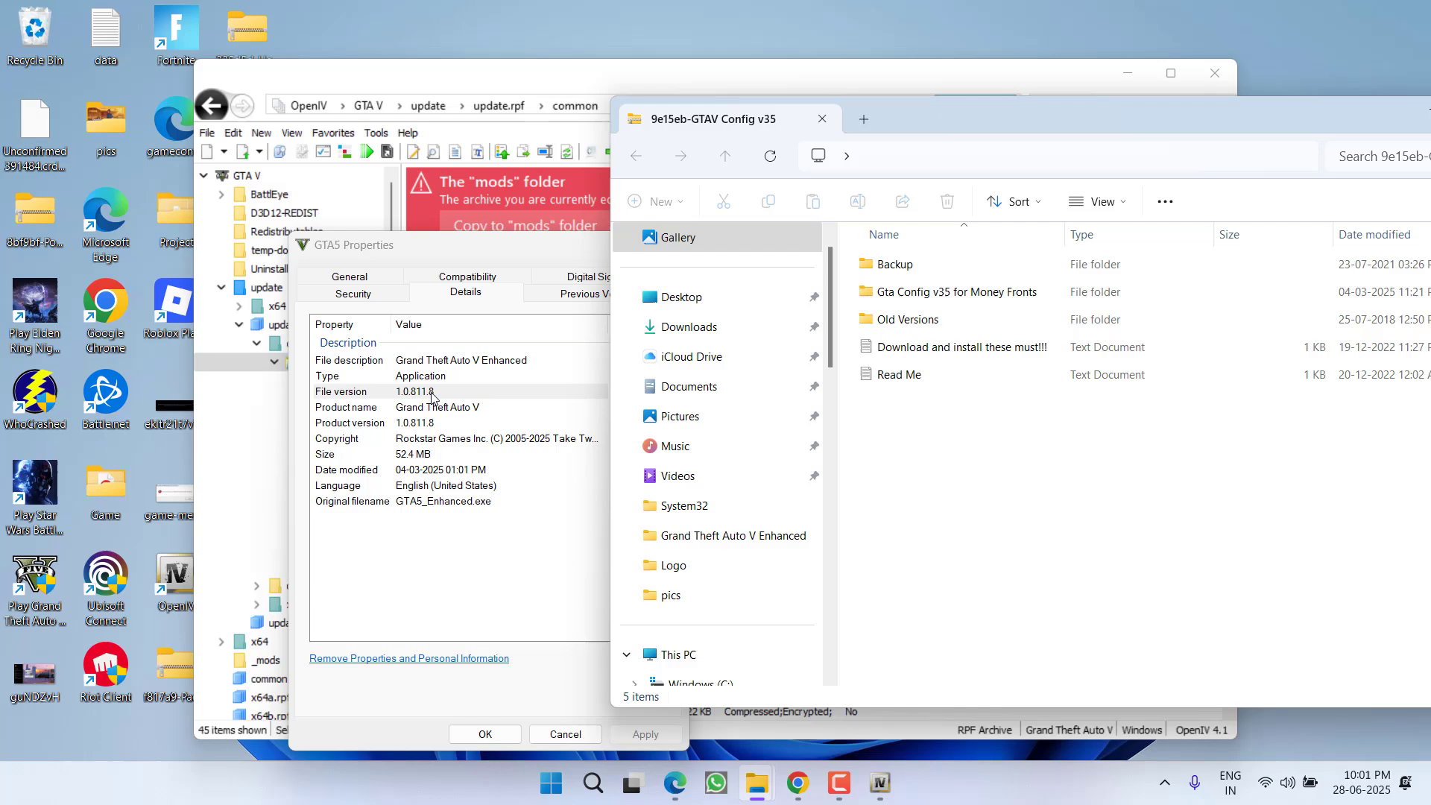
click(915, 324)
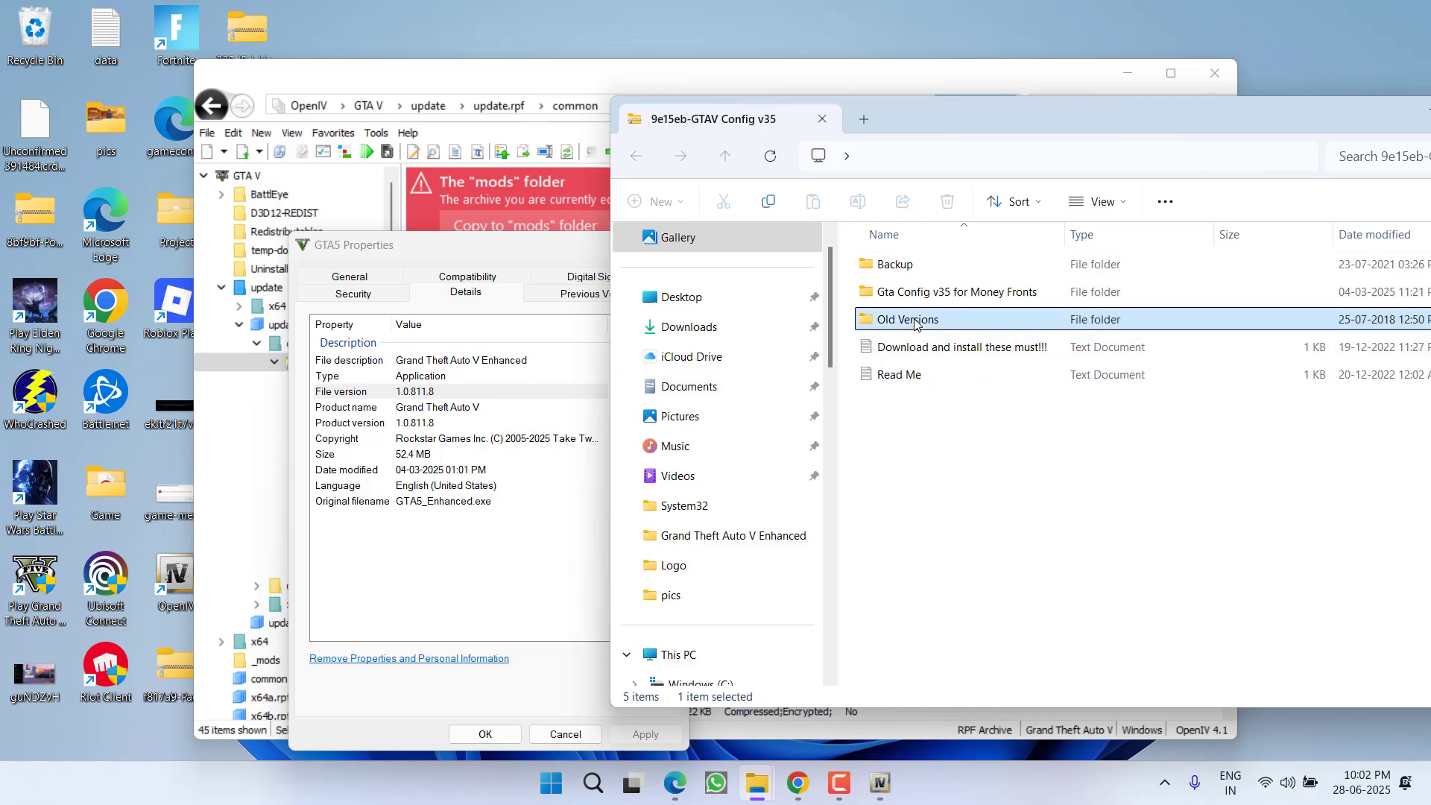
double_click(915, 321)
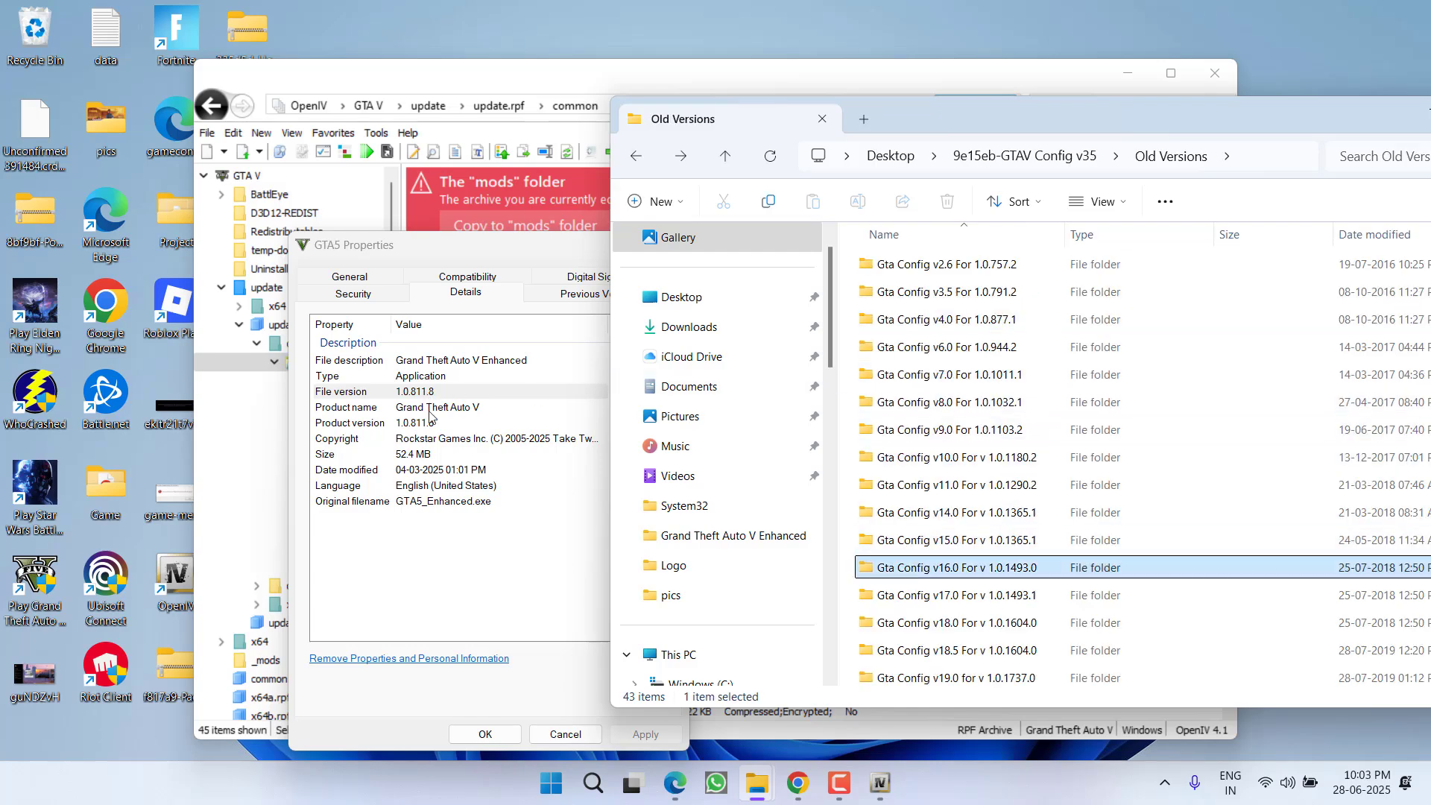
double_click(957, 374)
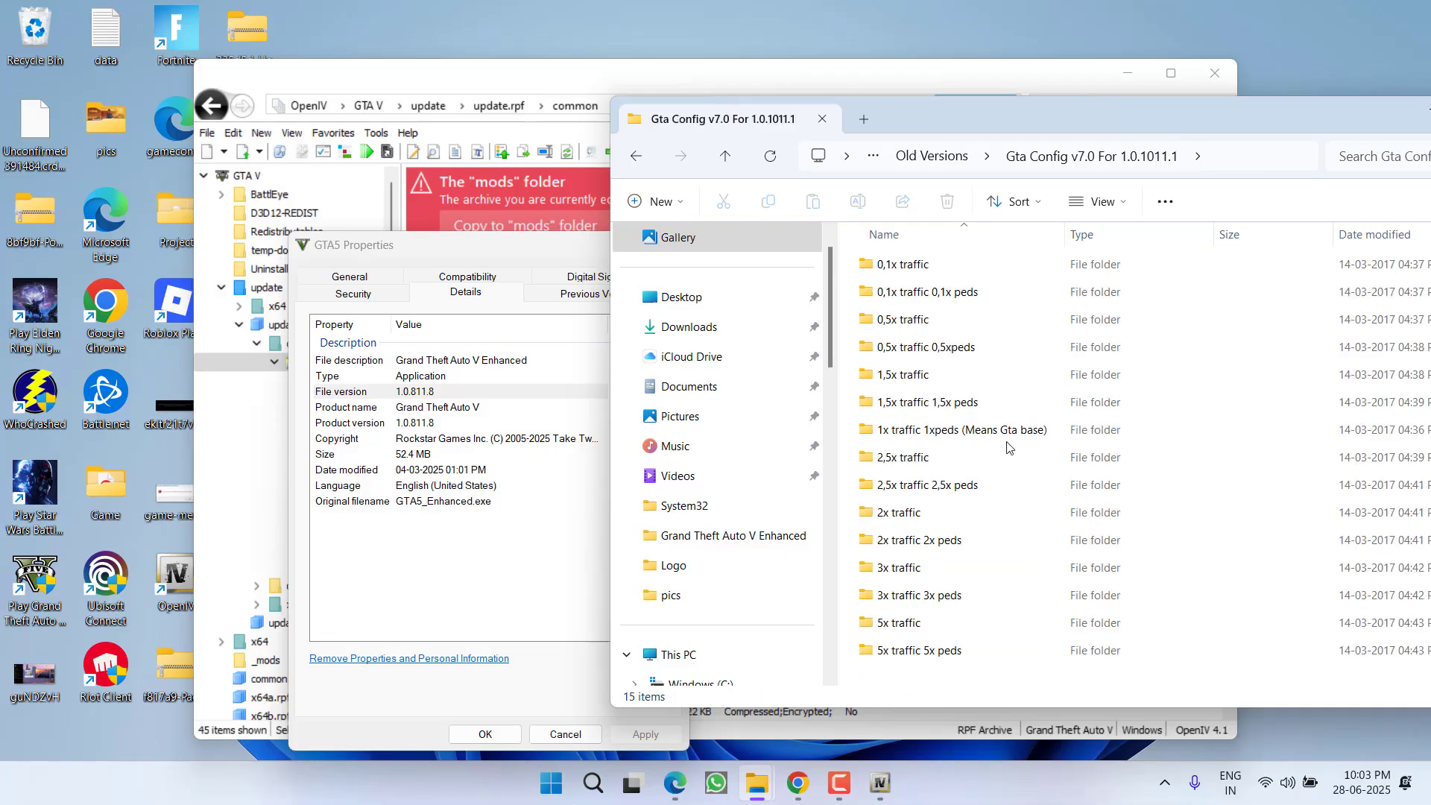
click(884, 295)
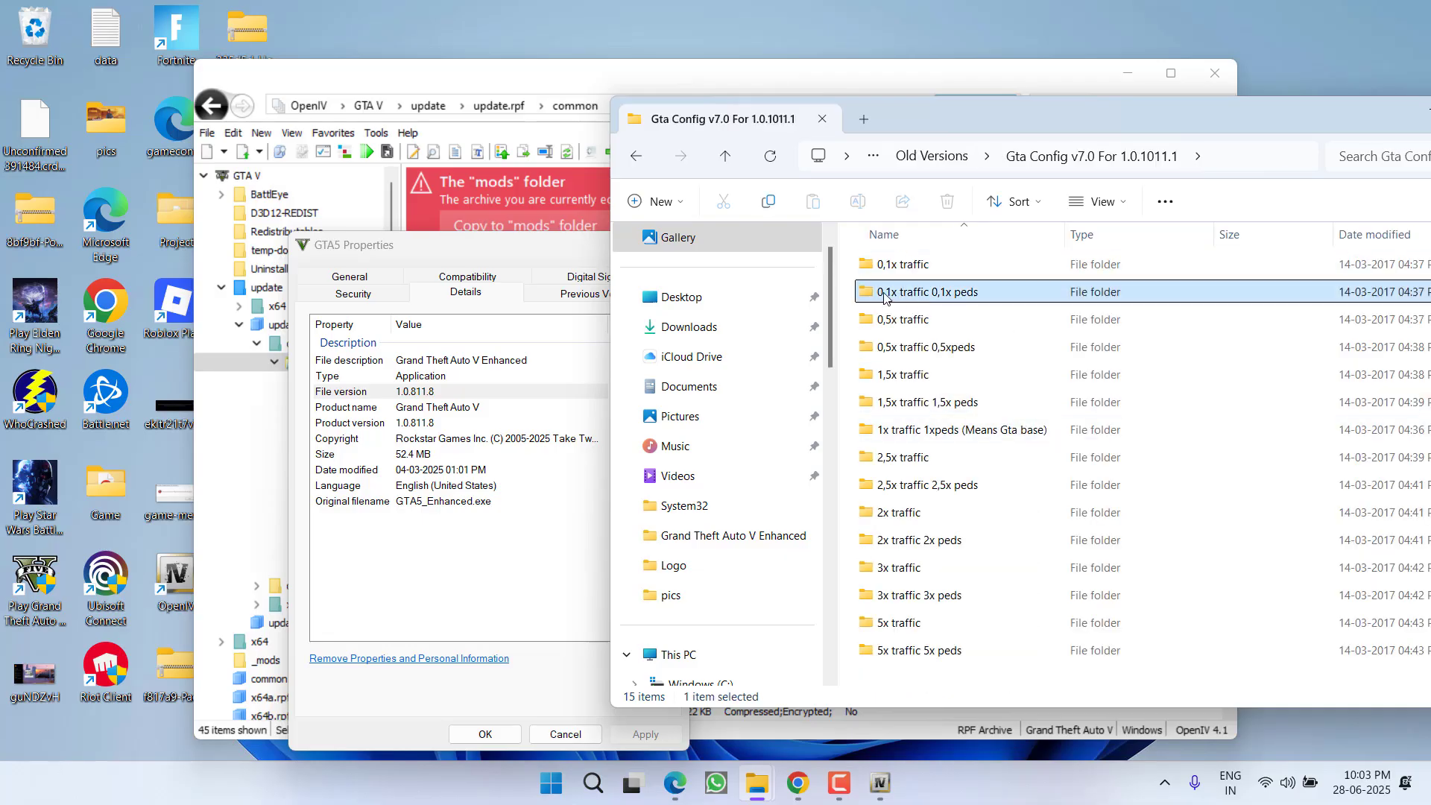
double_click(963, 296)
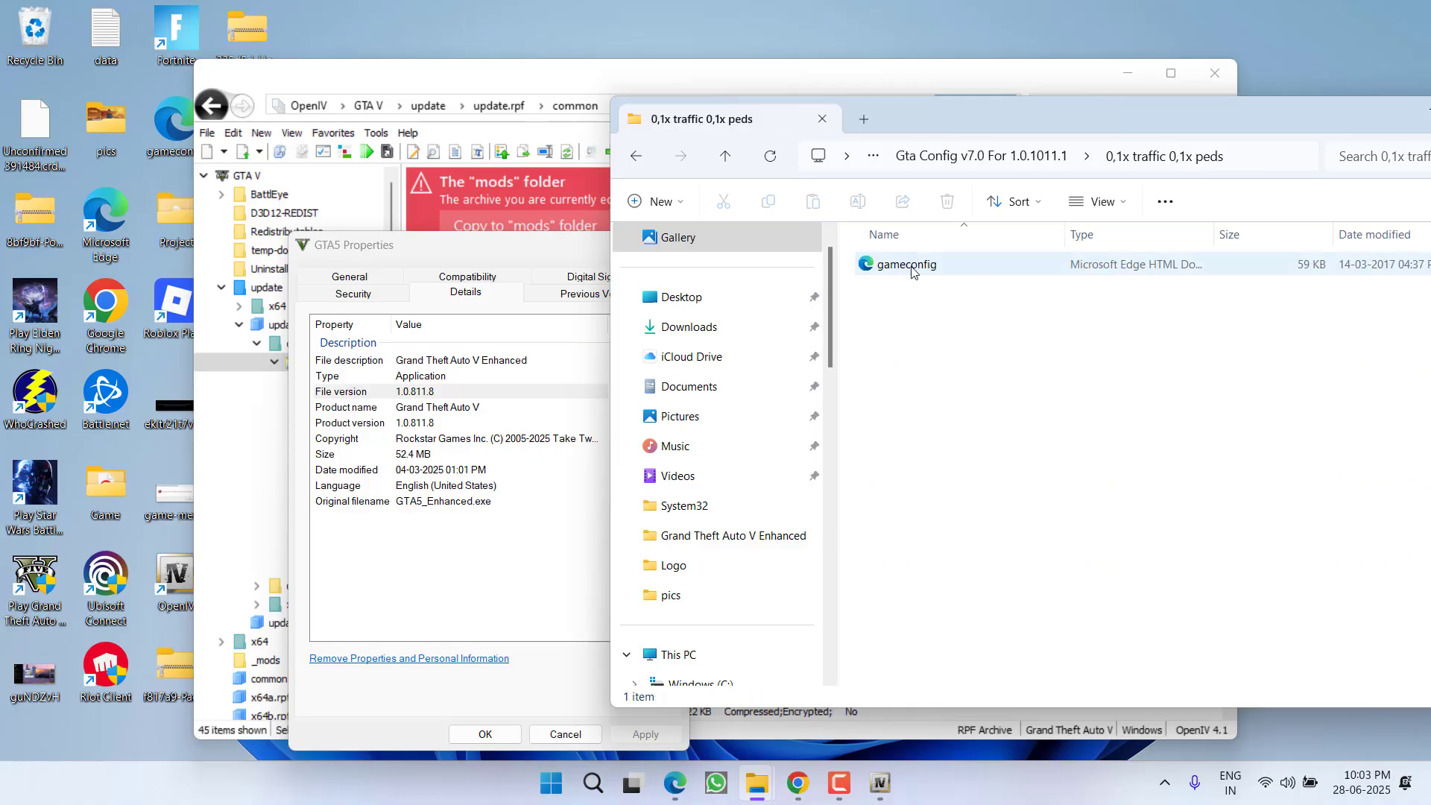
click(911, 271)
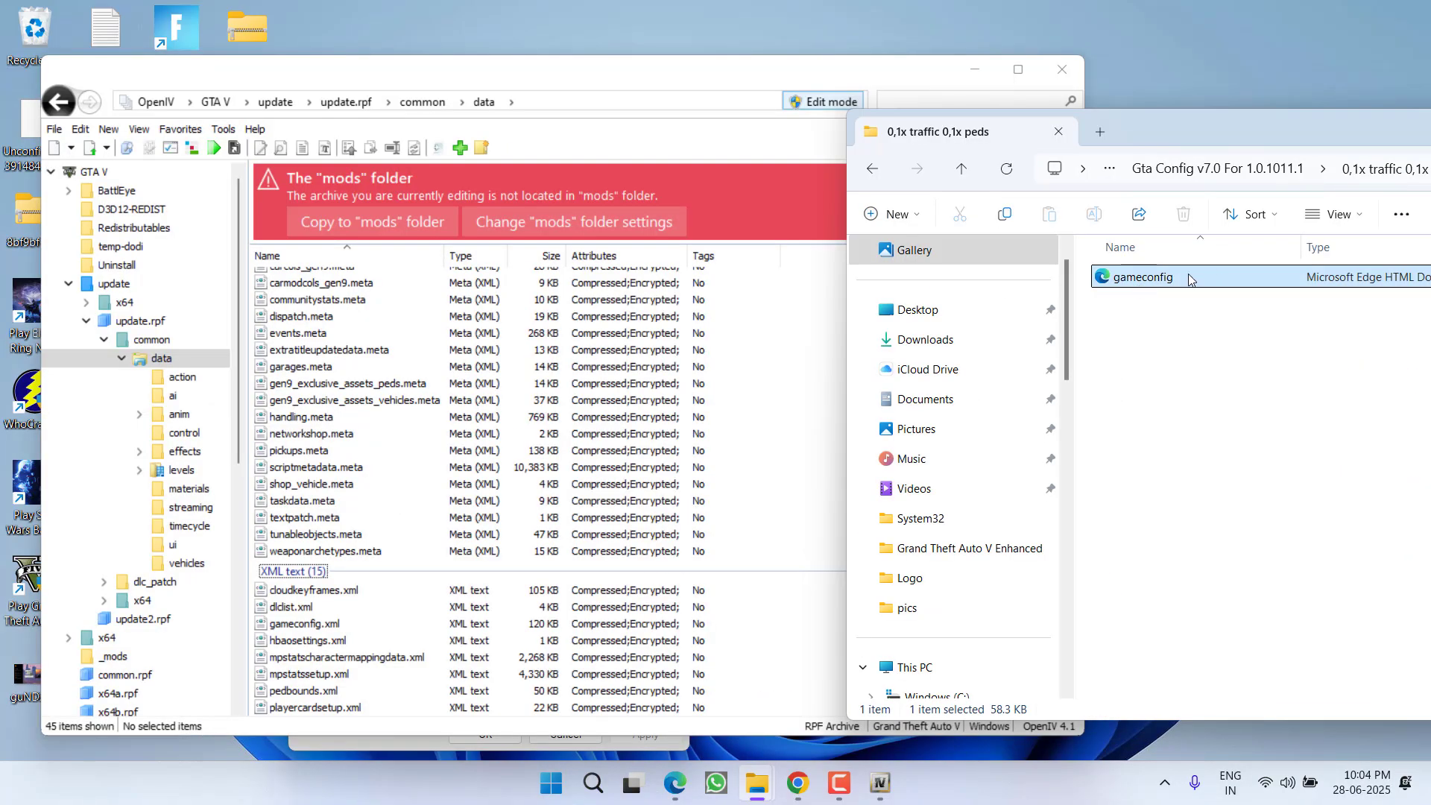
Copy gameconfig to the desktop, then drag it into OpenIV's common\data to replace gameconfig.xml (58 KB).
drag(1144, 281, 1178, 77)
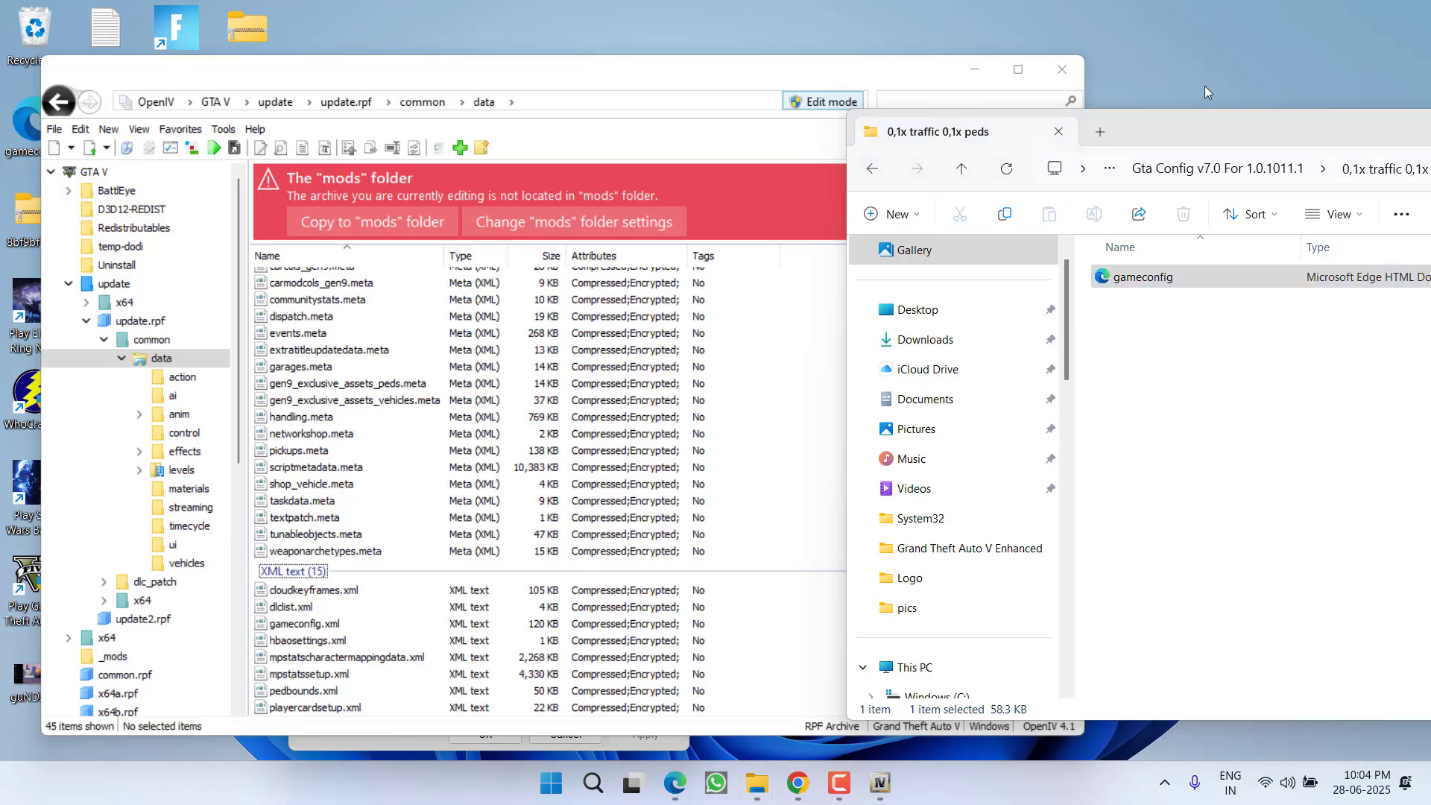
drag(1233, 128, 912, 146)
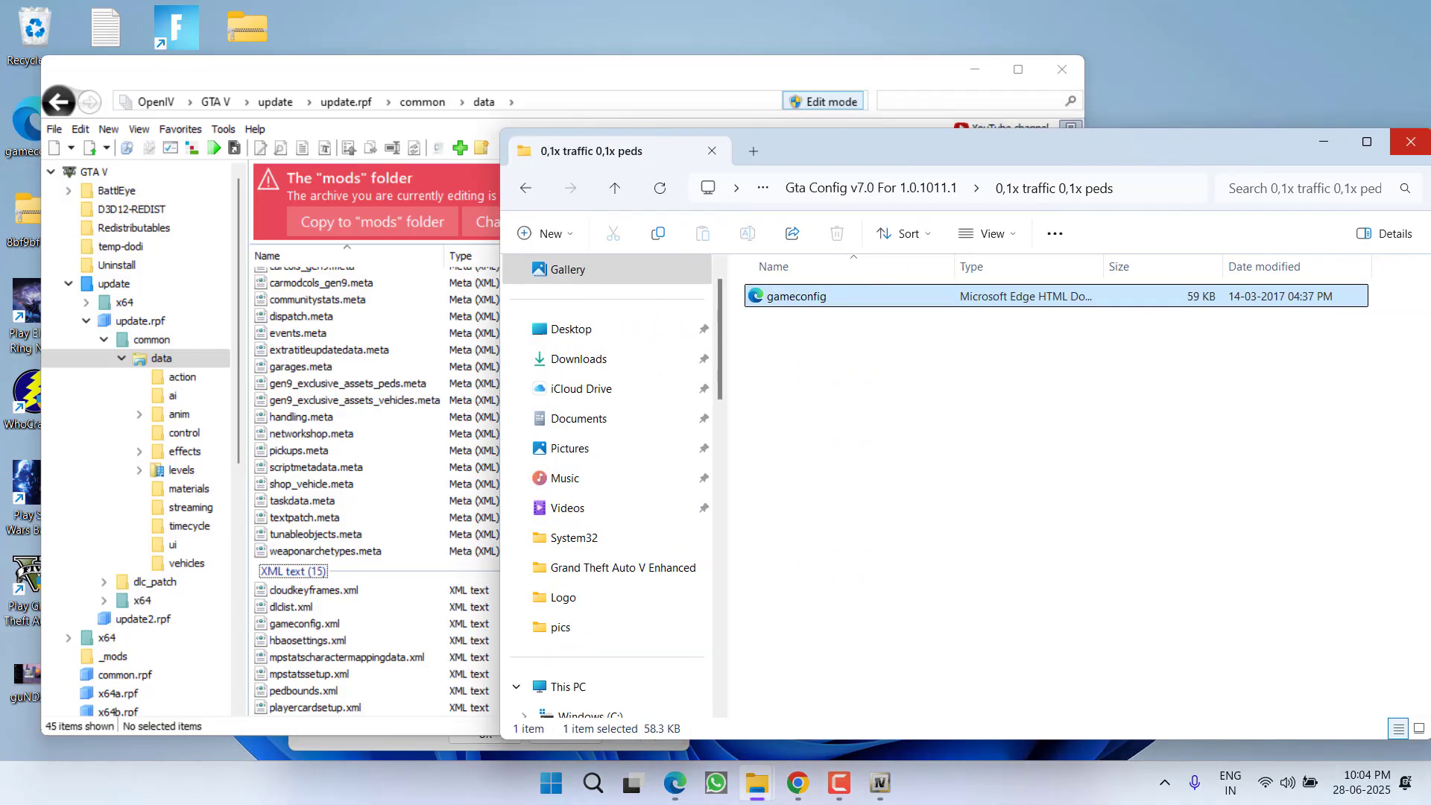
click(1408, 141)
drag(680, 74, 944, 74)
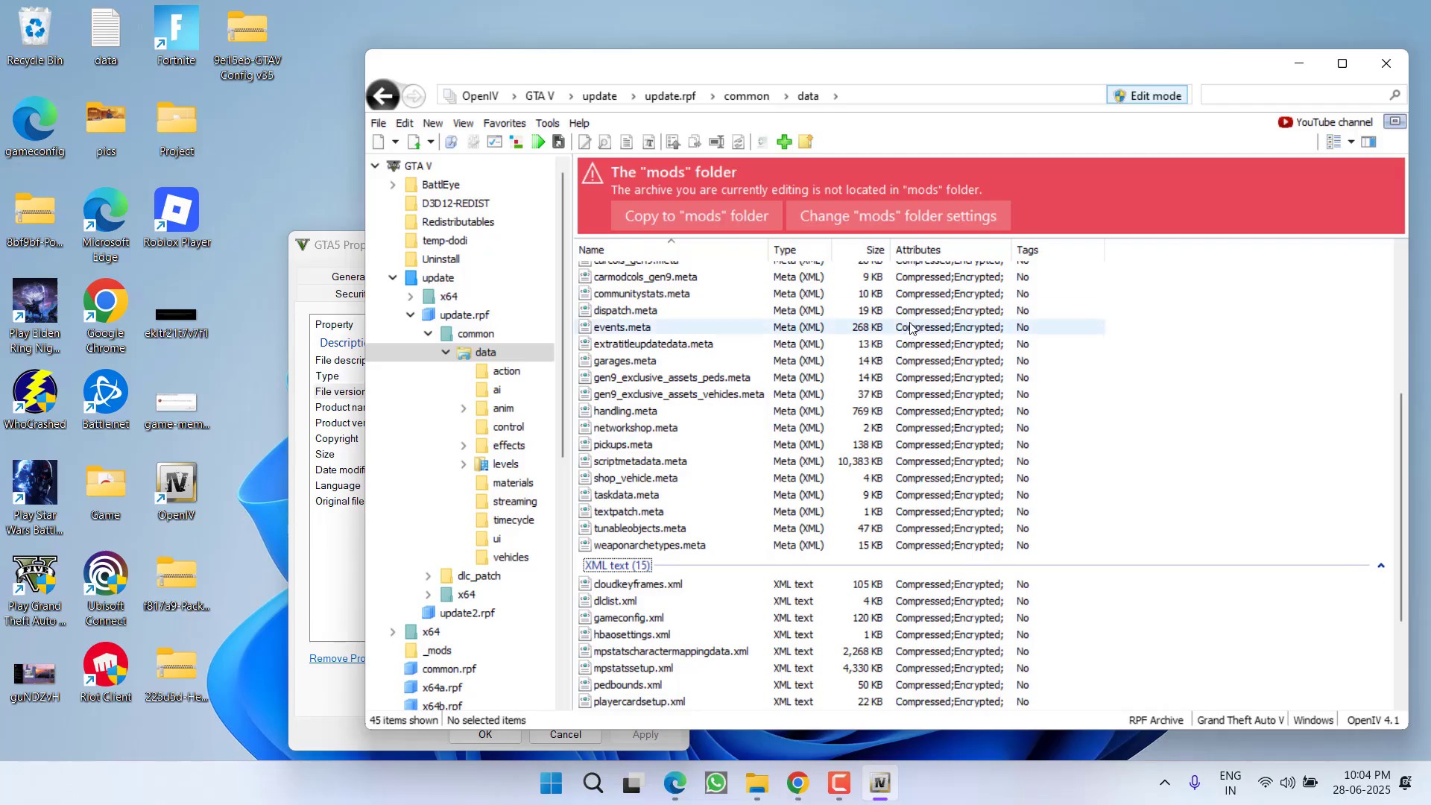
click(11, 103)
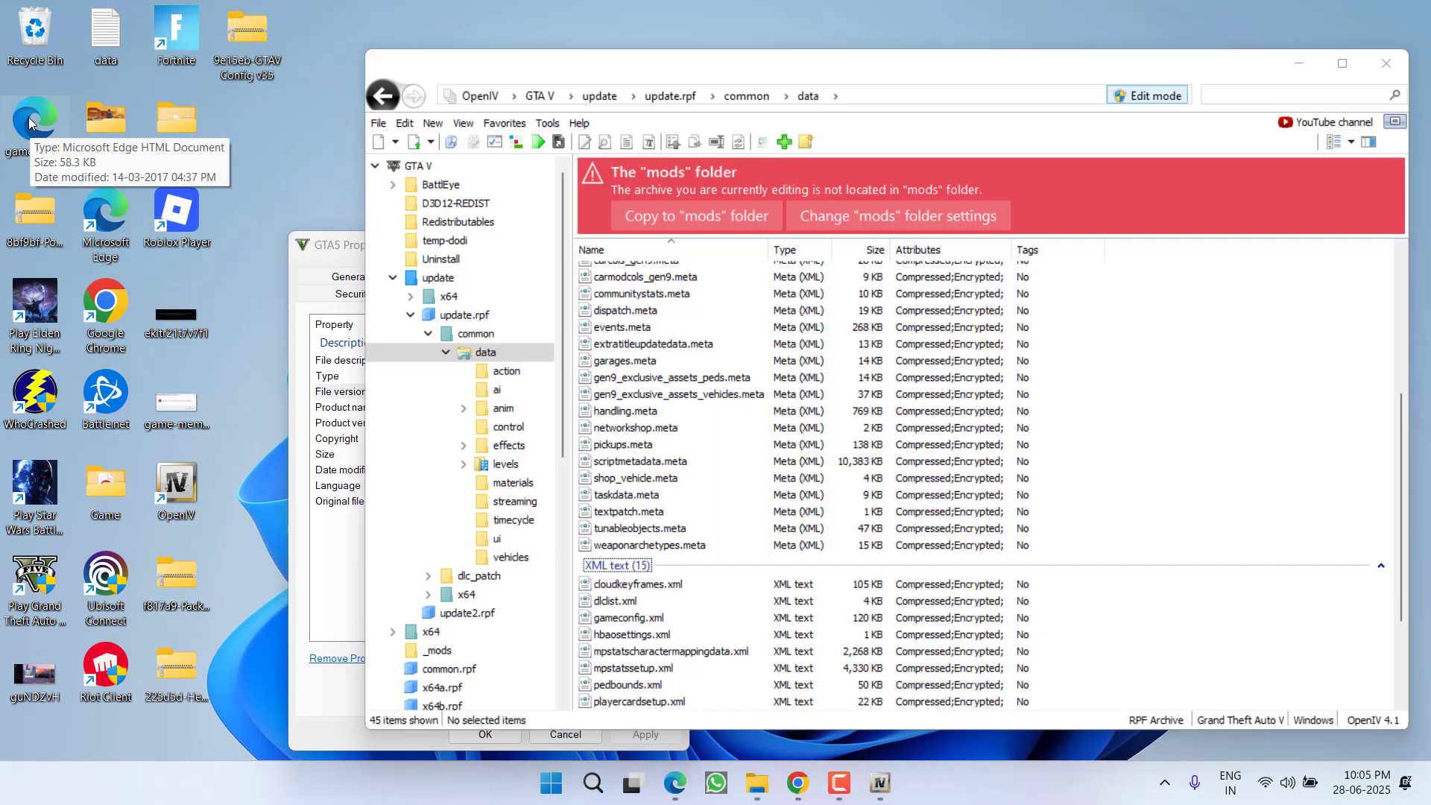
drag(29, 121, 752, 634)
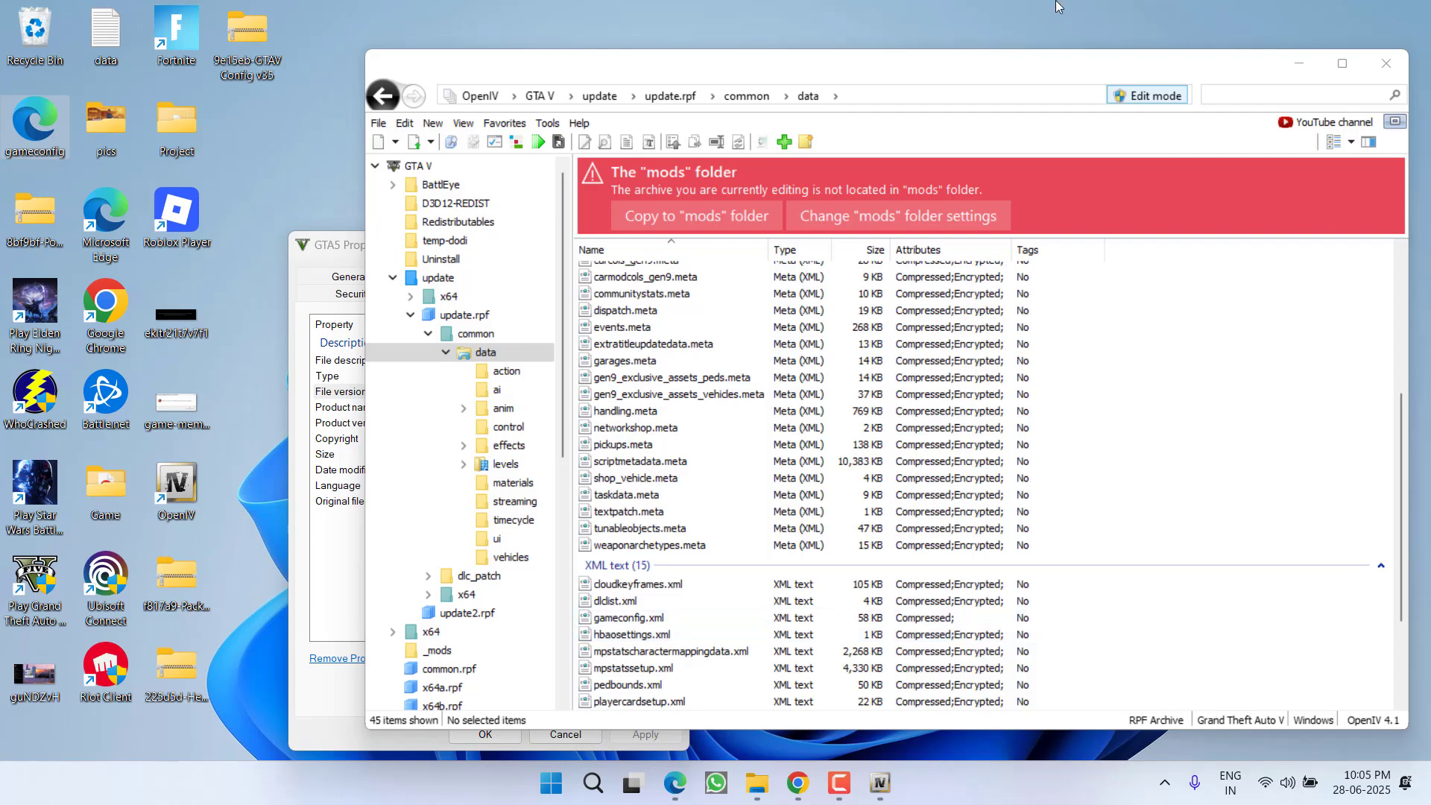
Turn off edit mode, minimize OpenIV and close the GTA5 Properties dialog.
click(1126, 95)
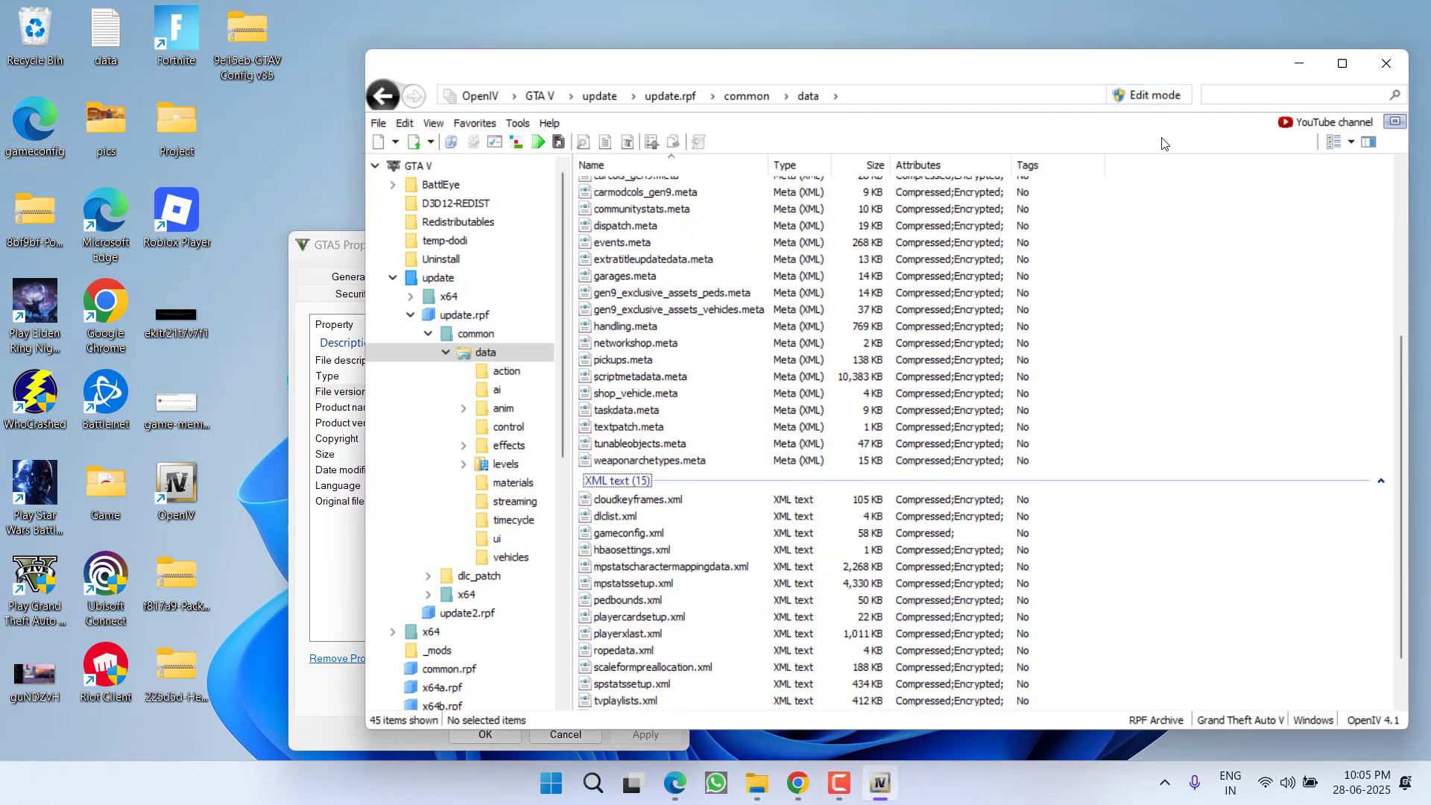
click(1298, 63)
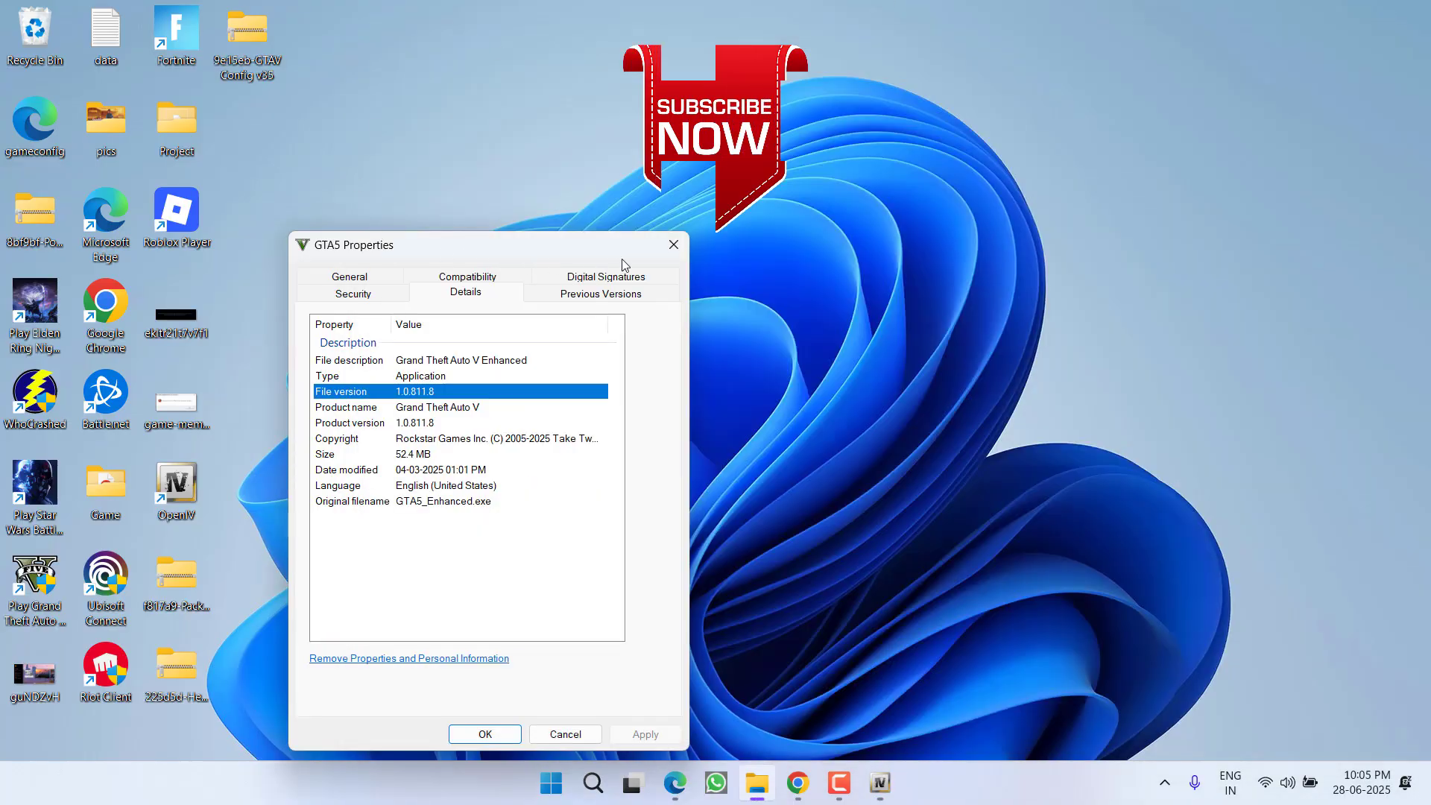
click(670, 246)
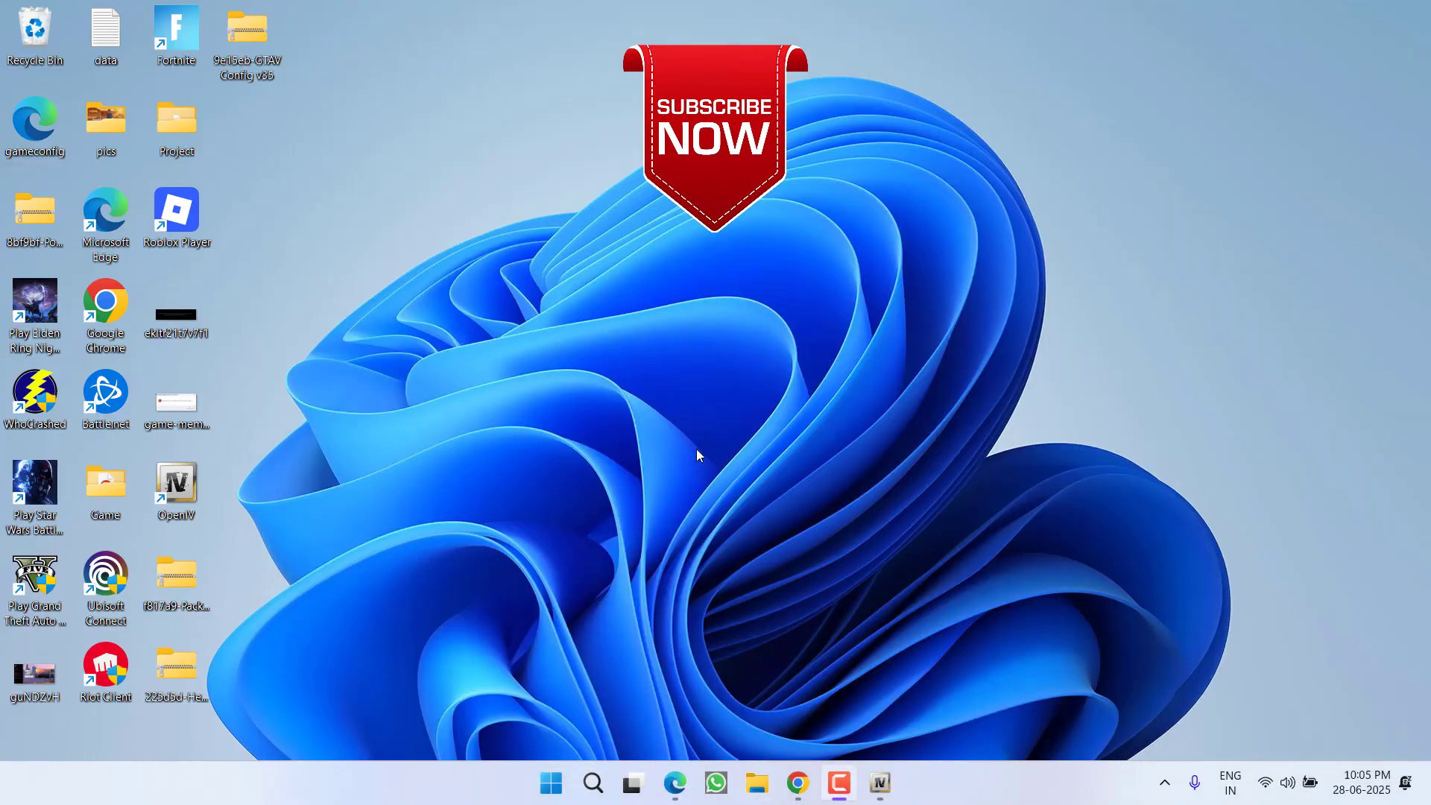